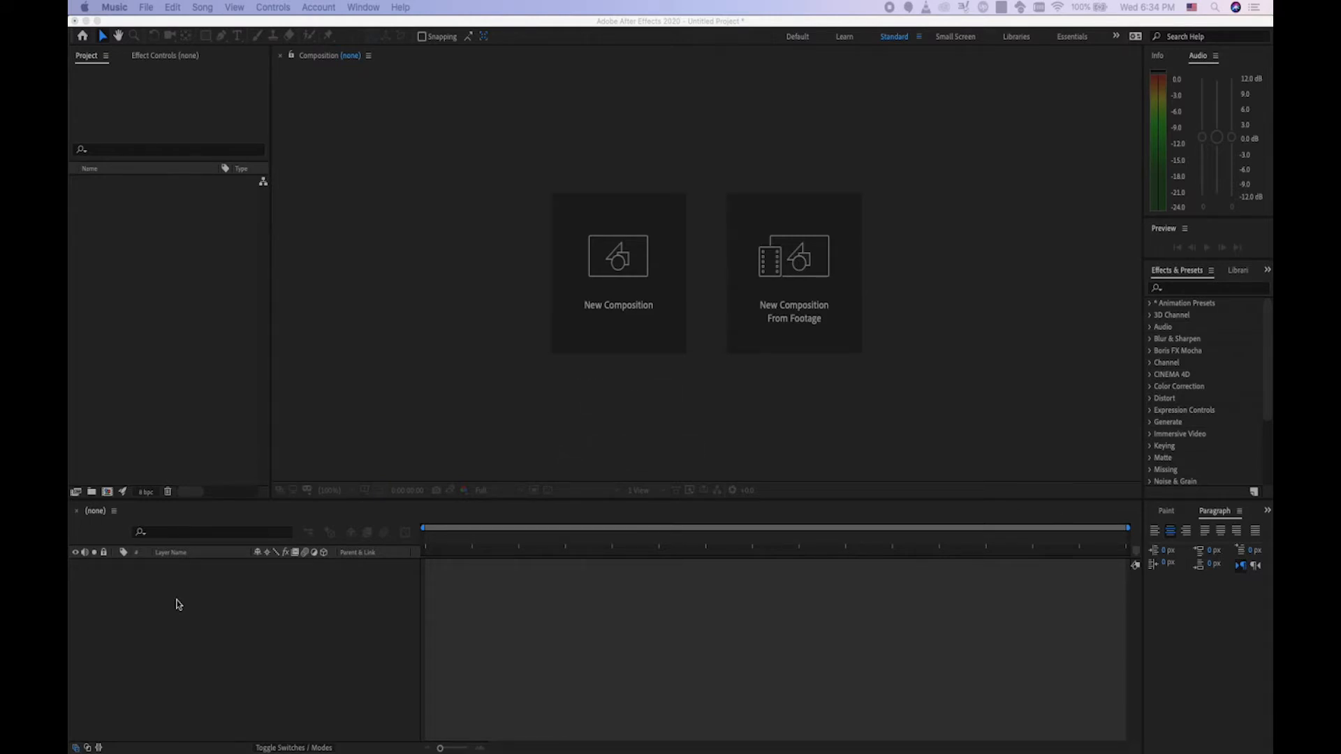
Switch from the Music app to the empty untitled After Effects project.
{"action": "left_click", "coordinate": [179, 604]}
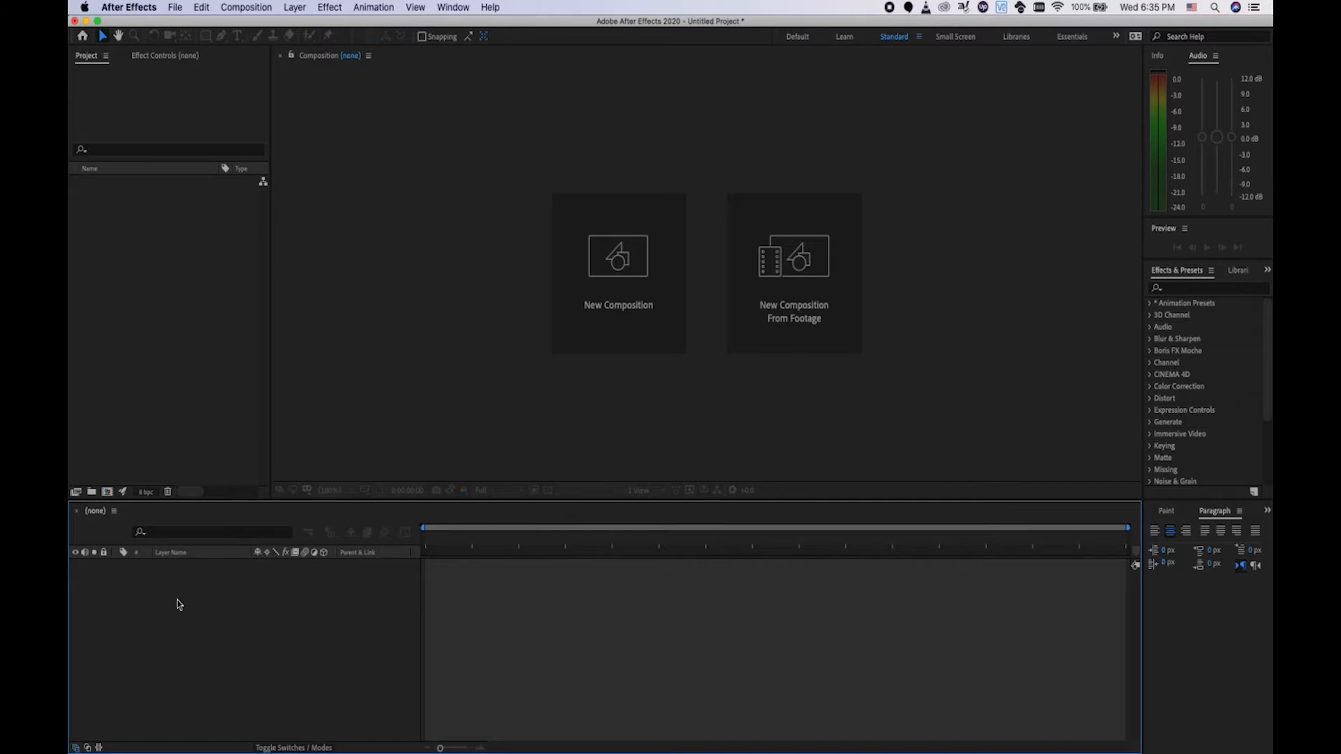
Import the intro.aep project file into the Project panel.
{"action": "left_click", "coordinate": [188, 393]}
{"action": "double_click", "coordinate": [188, 393]}
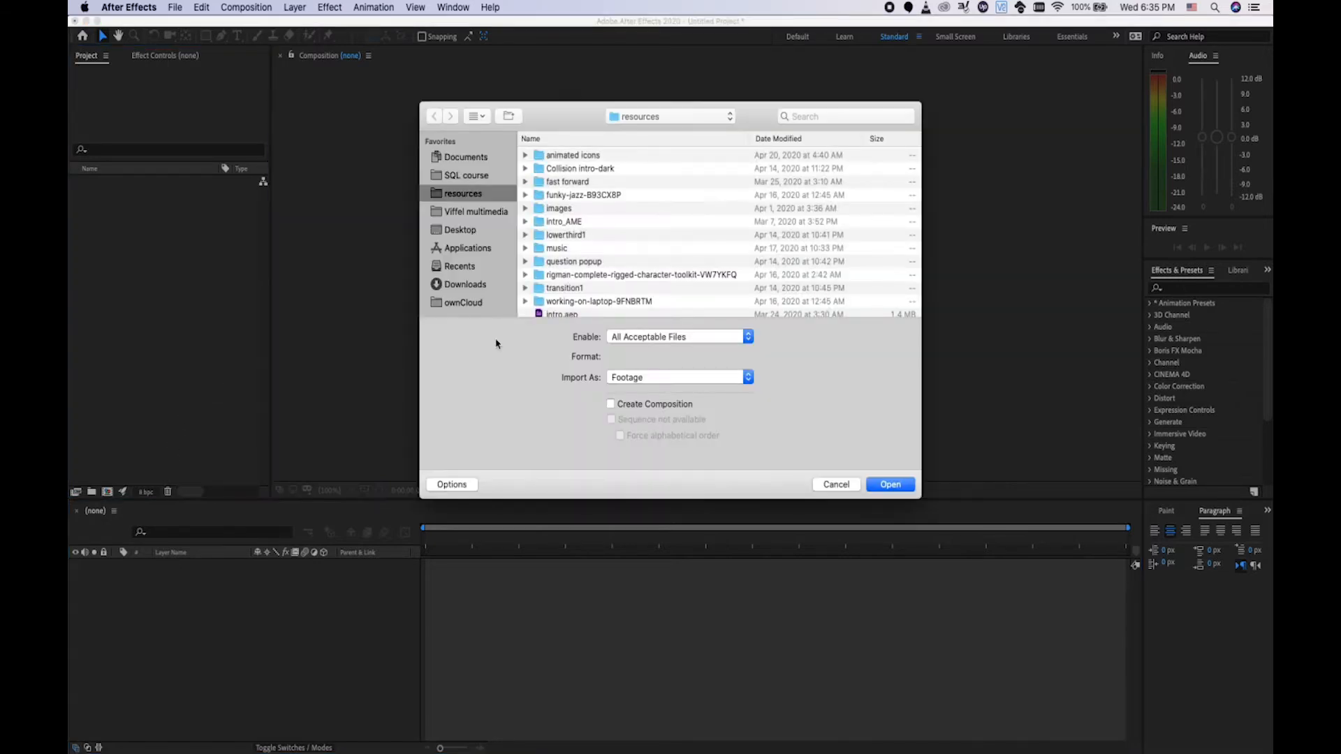
{"action": "scroll", "coordinate": [545, 307], "scroll_direction": "down", "scroll_amount": 2}
{"action": "left_click", "coordinate": [556, 310]}
{"action": "double_click", "coordinate": [557, 310]}
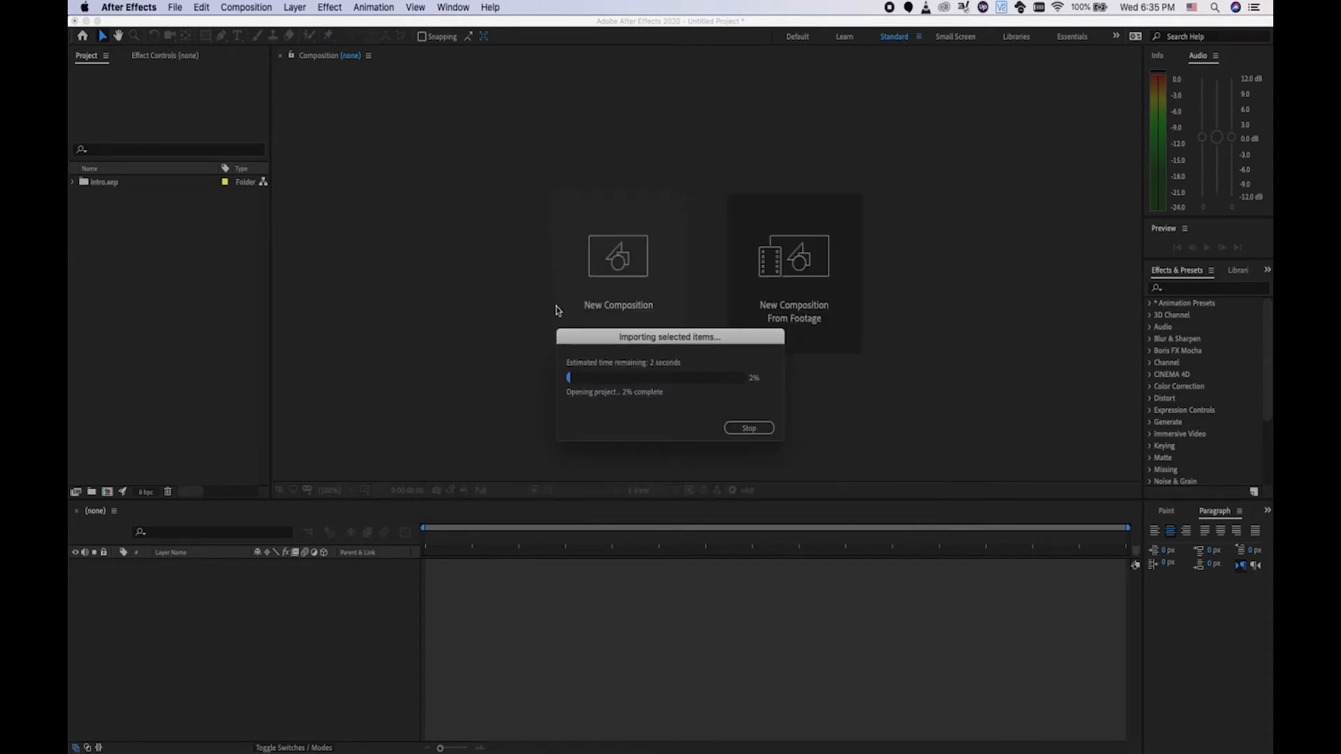
Create a new comp, logo reveal 2, from the logo reveal precomp in the comps folder.
{"action": "left_click", "coordinate": [73, 183]}
{"action": "left_click", "coordinate": [85, 222]}
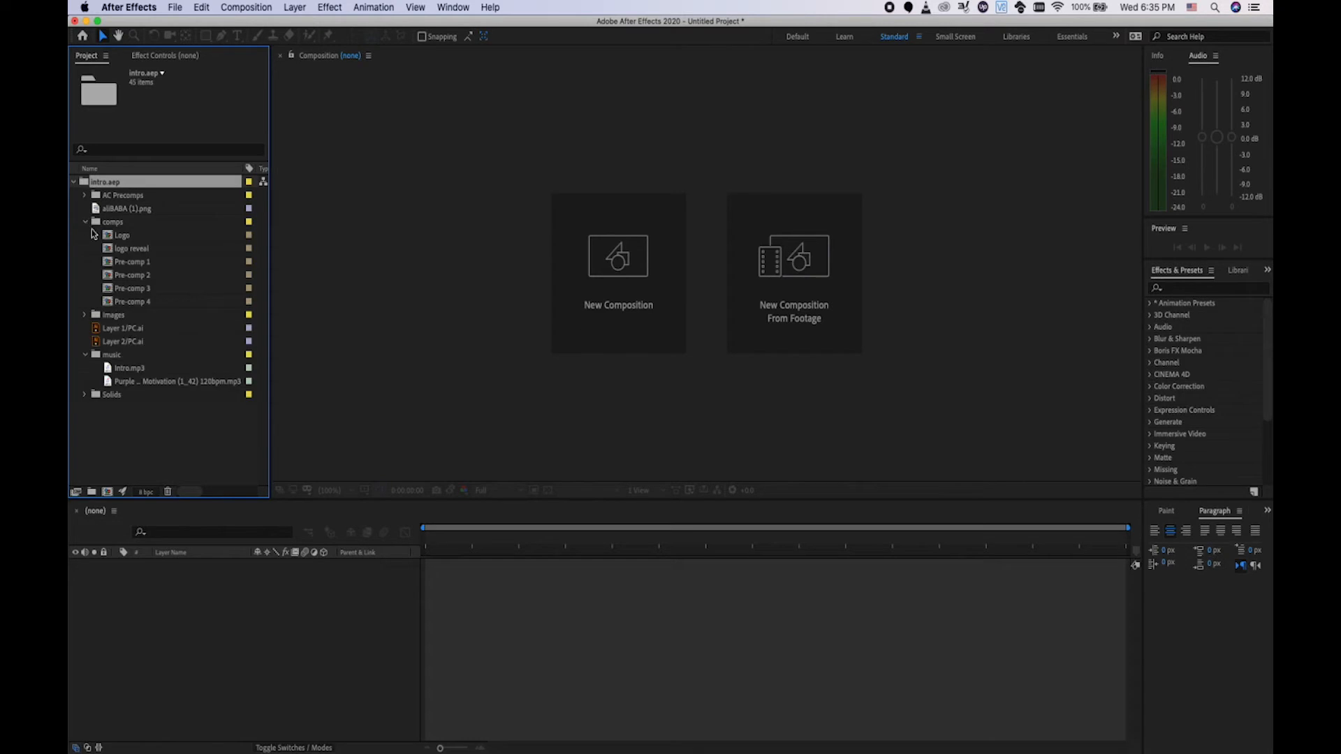
{"action": "left_click", "coordinate": [139, 252]}
{"action": "left_click_drag", "start_coordinate": [139, 251], "coordinate": [137, 600]}
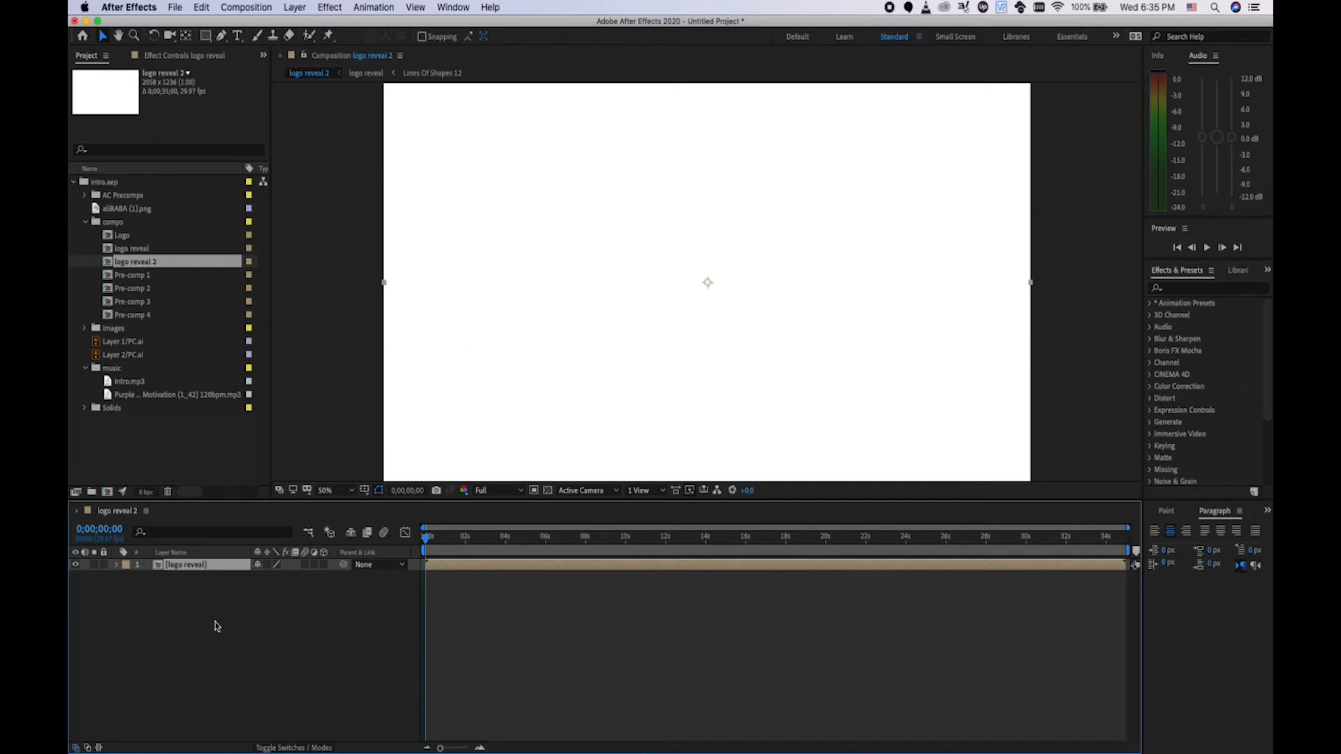
Add a new text layer reading 'Hi' to the logo reveal 2 comp.
{"action": "right_click", "coordinate": [213, 614]}
{"action": "mouse_move", "coordinate": [336, 603]}
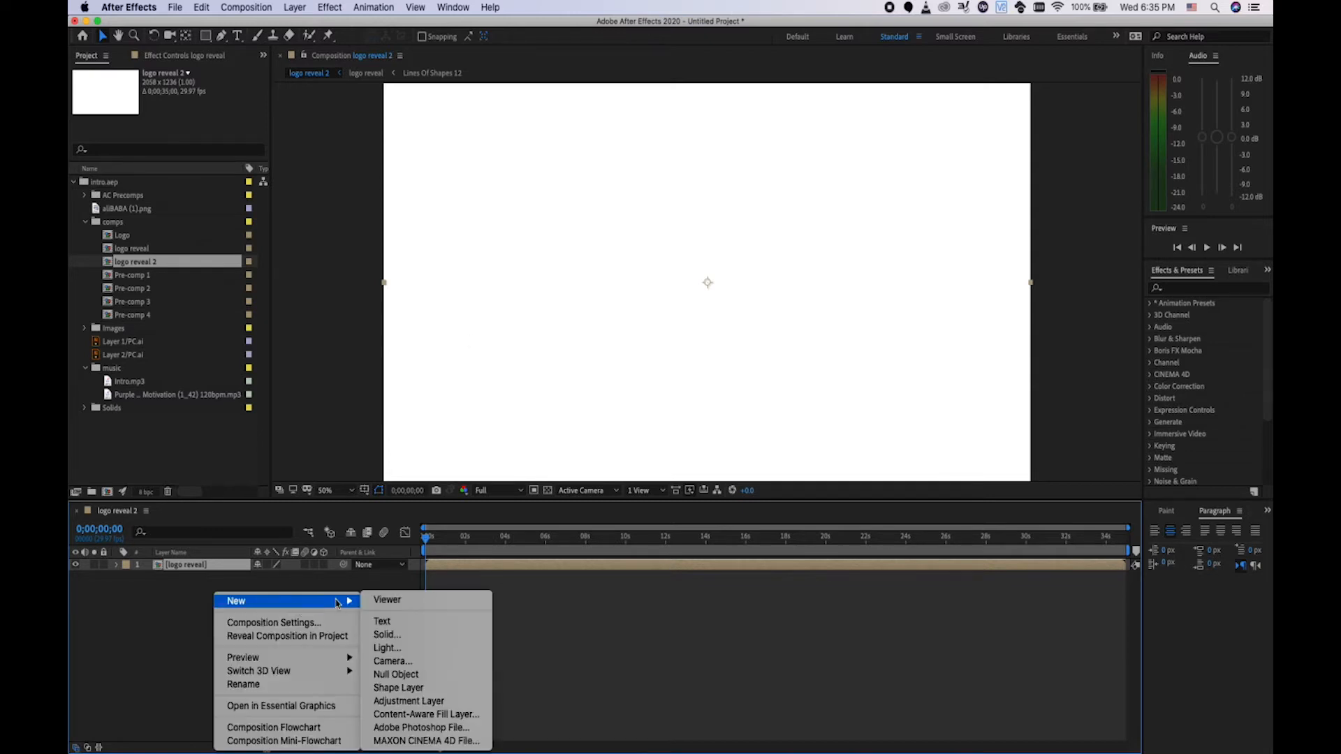
{"action": "left_click", "coordinate": [384, 621]}
{"action": "type", "text": "Hi"}
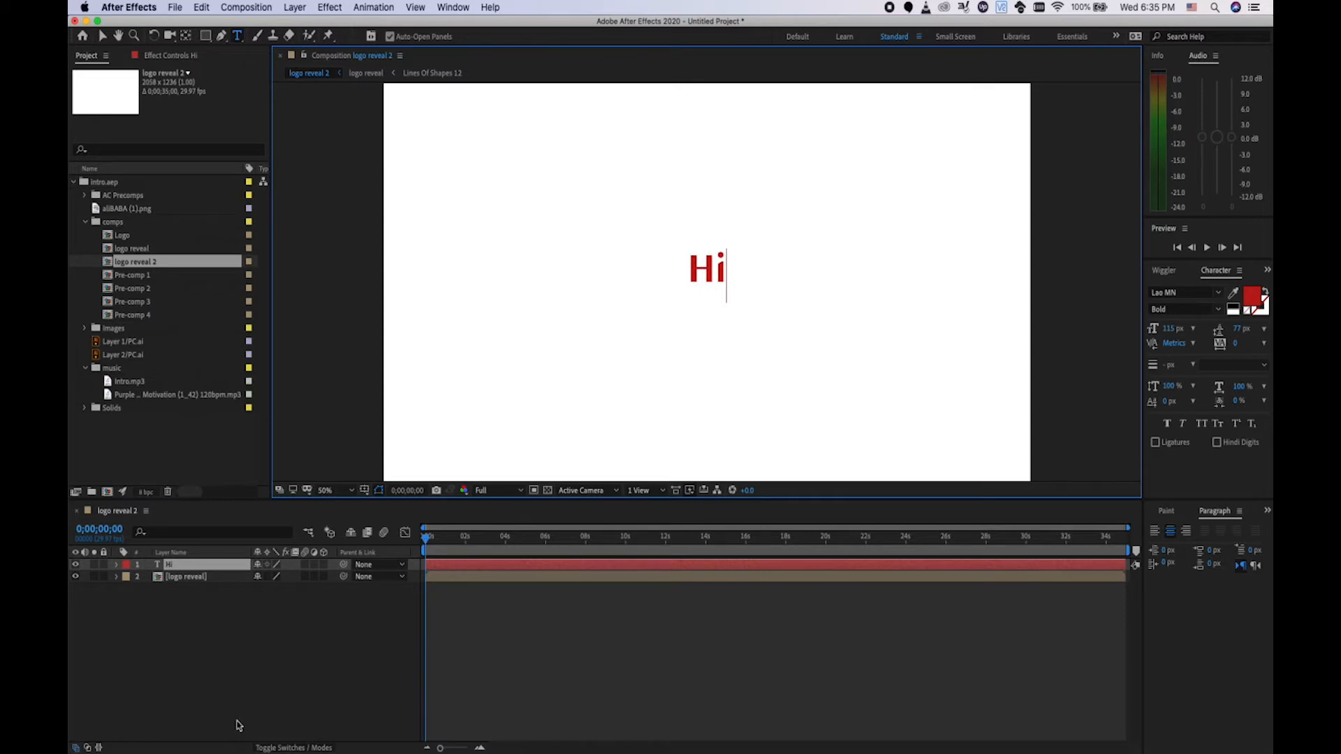
{"action": "left_click", "coordinate": [236, 639]}
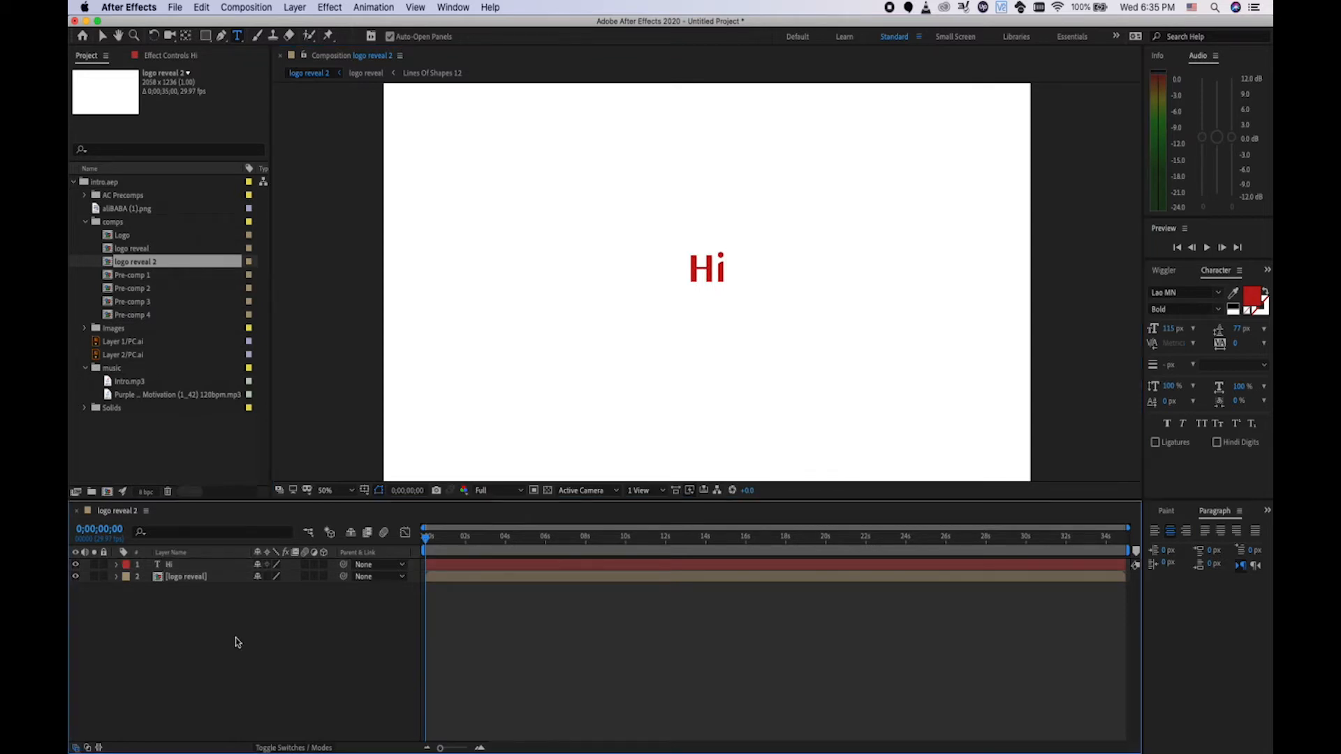
{"action": "left_click", "coordinate": [207, 38]}
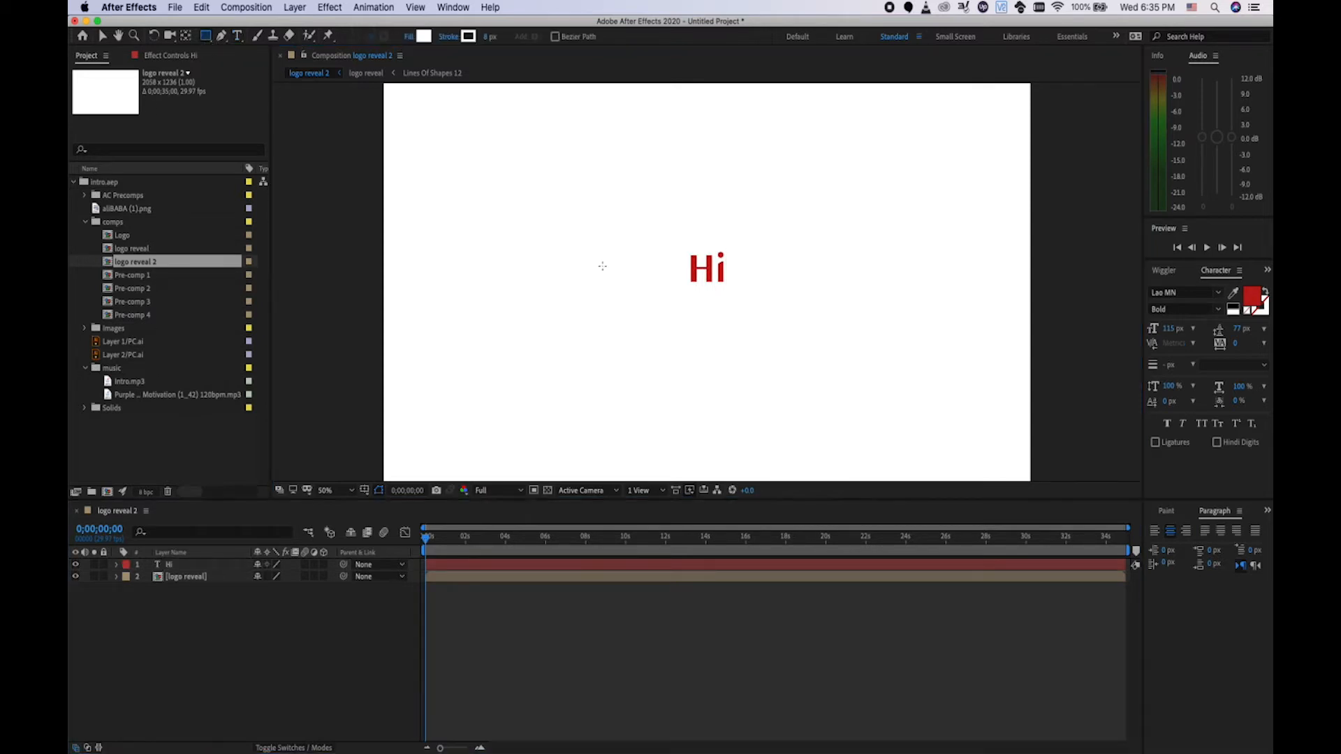
Draw a square left of the Hi text and give it a red fill.
{"action": "left_click_drag", "start_coordinate": [525, 259], "coordinate": [597, 331]}
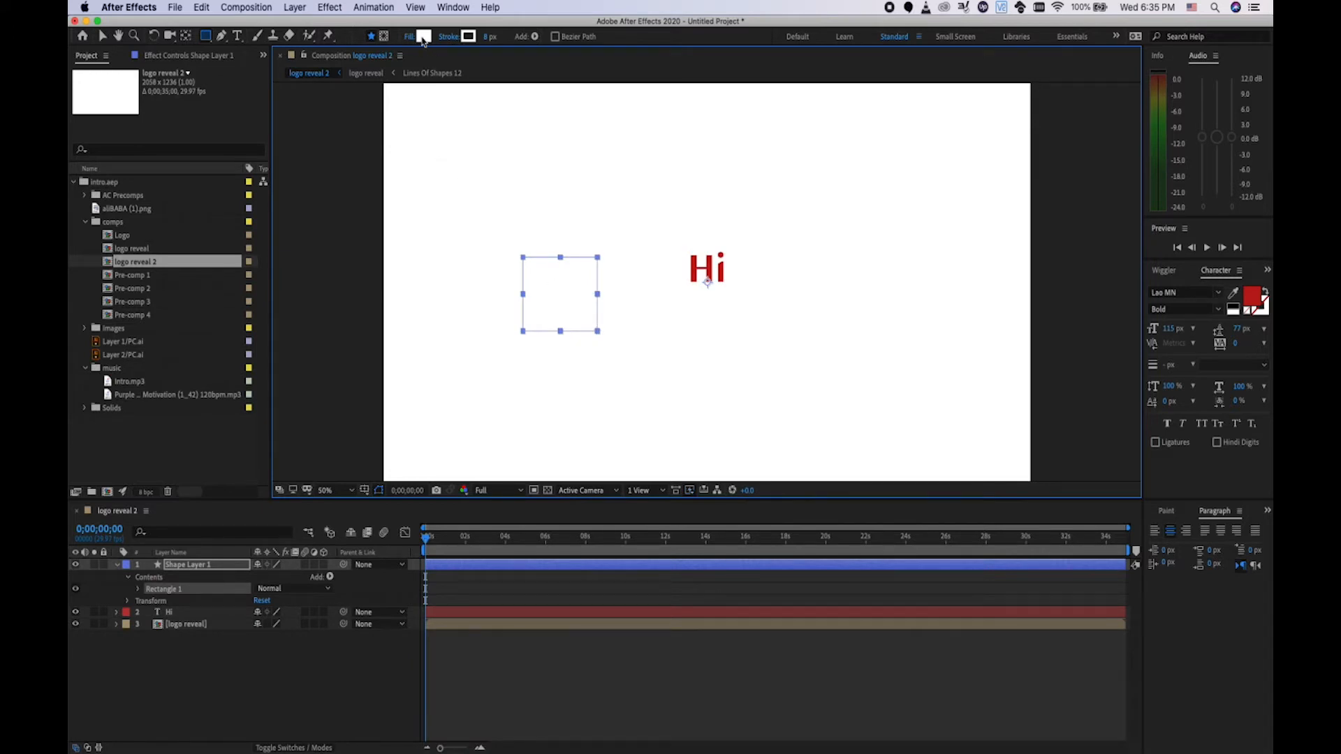
{"action": "left_click", "coordinate": [423, 39]}
{"action": "key", "text": "Return"}
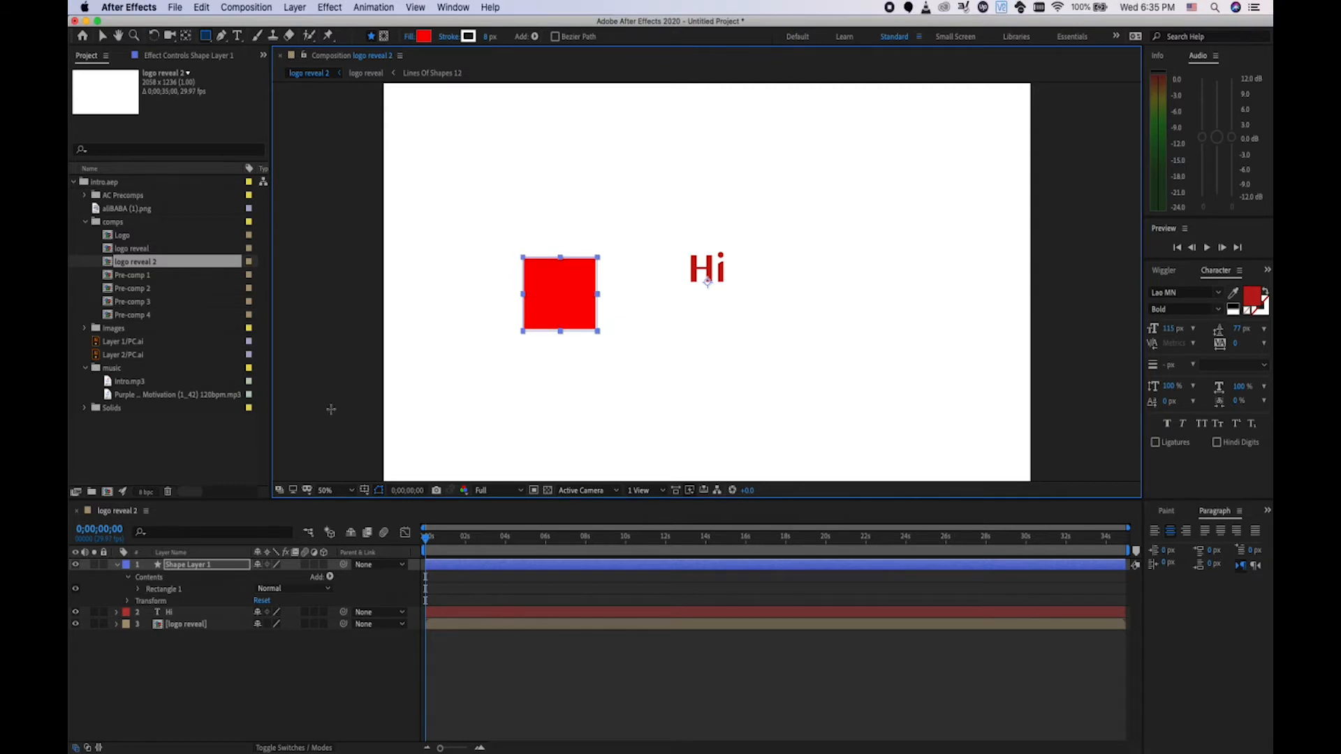
{"action": "left_click", "coordinate": [194, 688]}
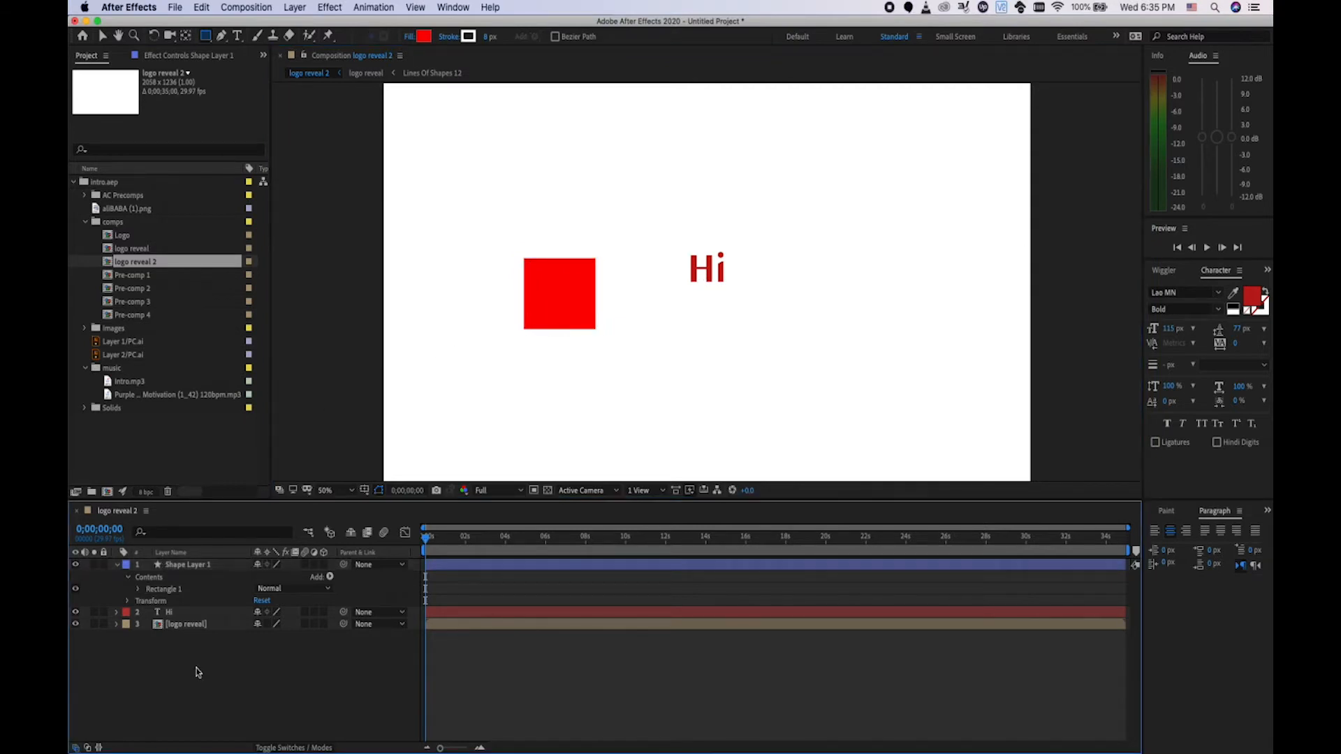
{"action": "left_click", "coordinate": [117, 565]}
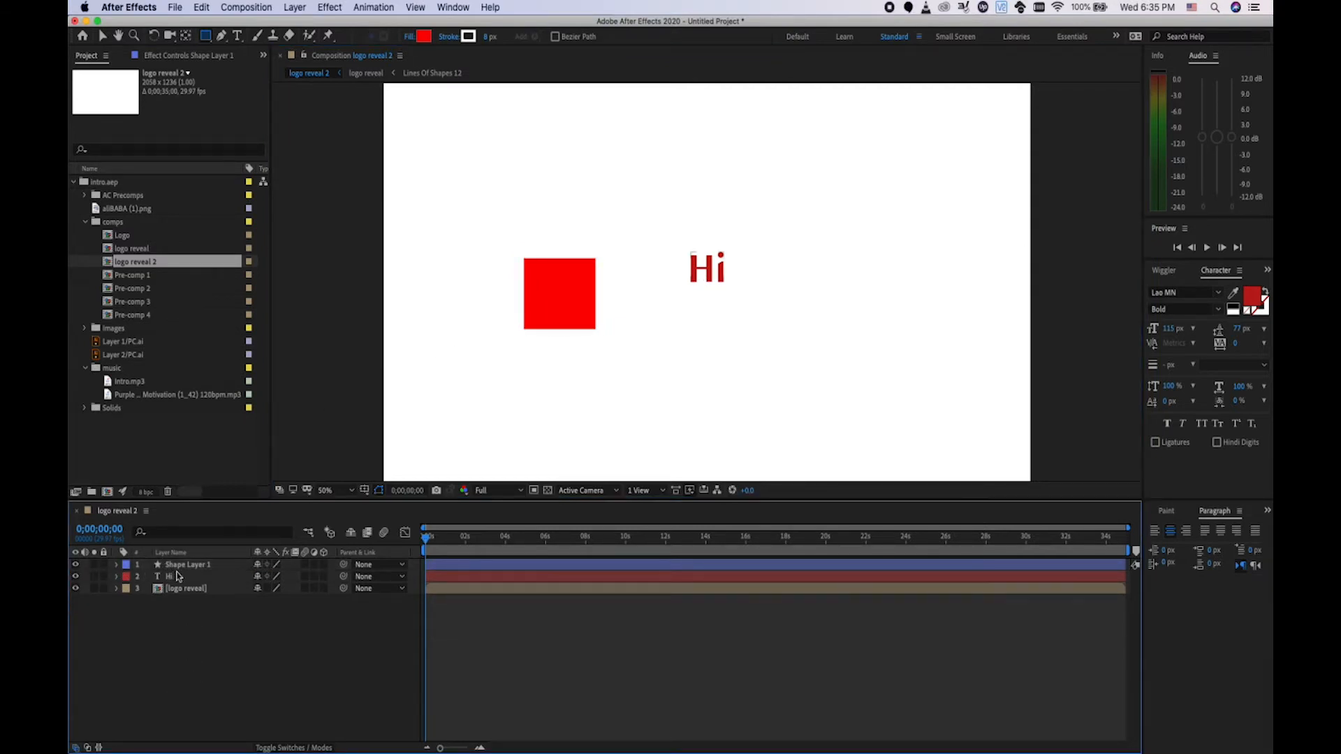
Duplicate the Hi text layer and nudge the copy to the right.
{"action": "left_click", "coordinate": [174, 577]}
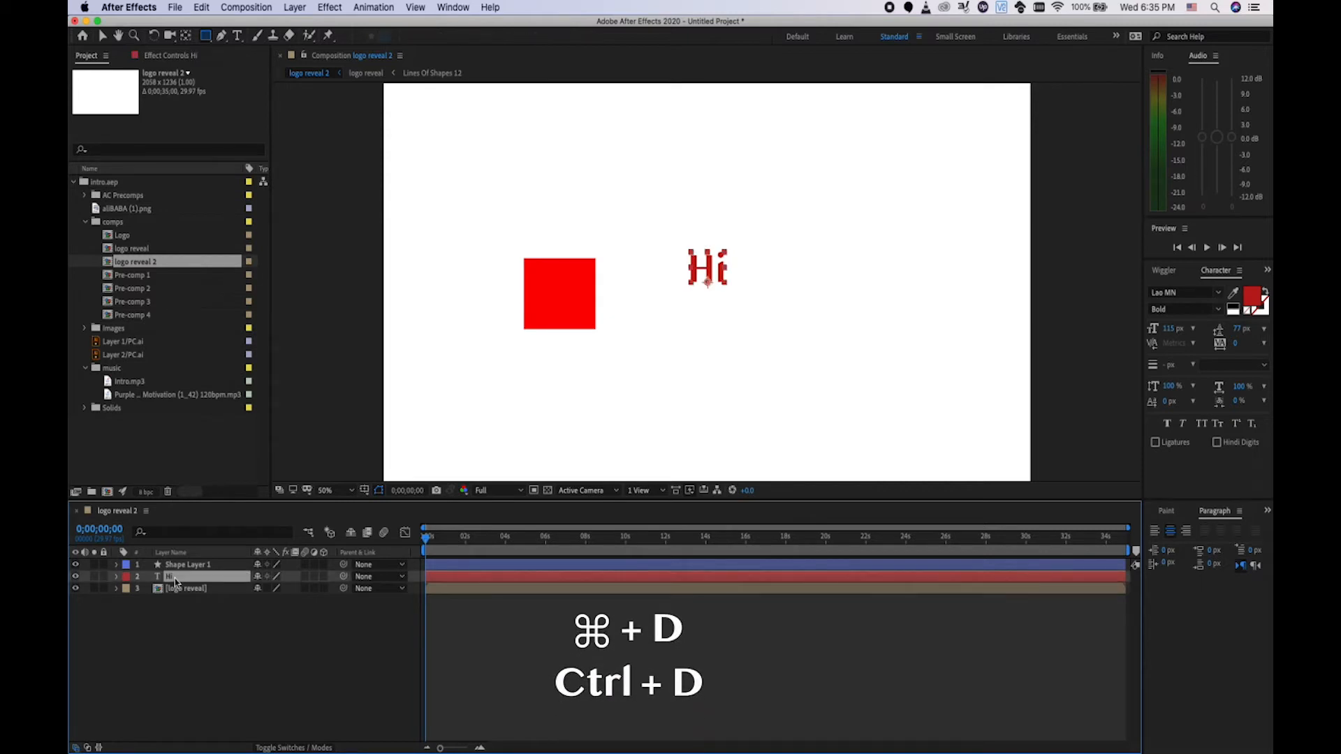
{"action": "key", "text": "super+d"}
{"action": "key", "text": "shift+Right"}
{"action": "key", "text": "shift+Right"}
{"action": "key", "text": "shift+Right"}
{"action": "key", "text": "shift+Right"}
{"action": "key", "text": "shift+Right"}
{"action": "key", "text": "shift+Right"}
{"action": "key", "text": "shift+Right"}
{"action": "key", "text": "shift+Right"}
{"action": "key", "text": "shift+Right"}
{"action": "key", "text": "shift+Right"}
{"action": "key", "text": "shift+Right"}
{"action": "key", "text": "shift+Right"}
{"action": "key", "text": "shift+Right"}
{"action": "key", "text": "shift+Right"}
{"action": "key", "text": "shift+Right"}
{"action": "key", "text": "shift+Right"}
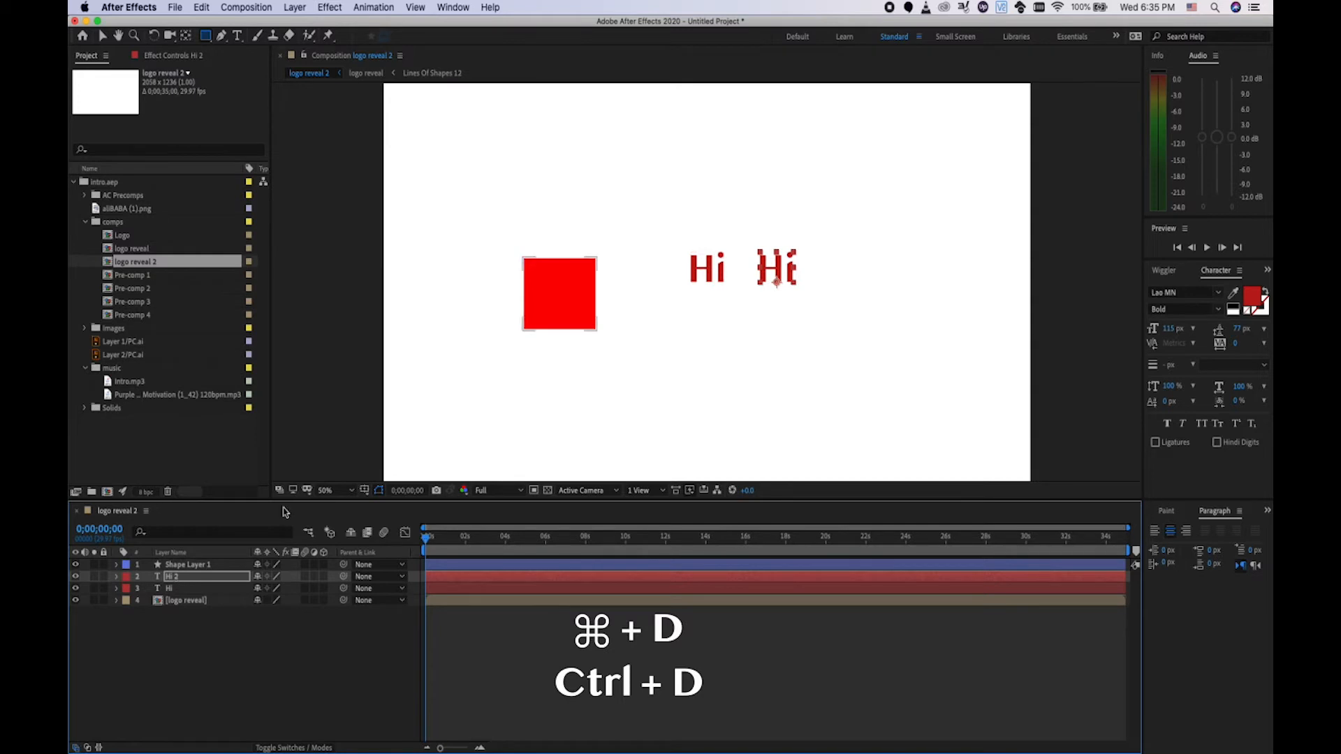
{"action": "left_click", "coordinate": [102, 35]}
Change the copied text to 'Hello' and position it to the right of Hi.
{"action": "left_click", "coordinate": [787, 266]}
{"action": "double_click", "coordinate": [787, 266]}
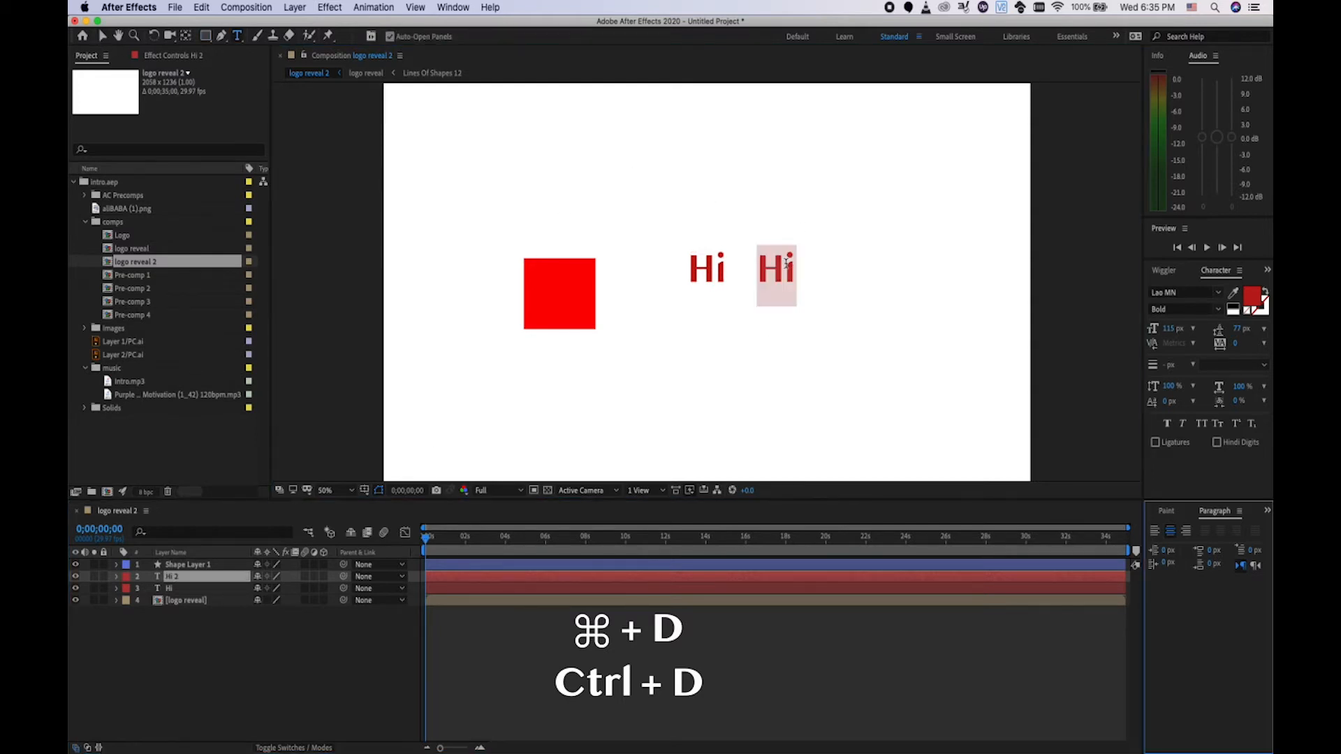
{"action": "type", "text": "ello"}
{"action": "key", "text": "Left"}
{"action": "key", "text": "Left"}
{"action": "key", "text": "Left"}
{"action": "key", "text": "Left"}
{"action": "type", "text": "H"}
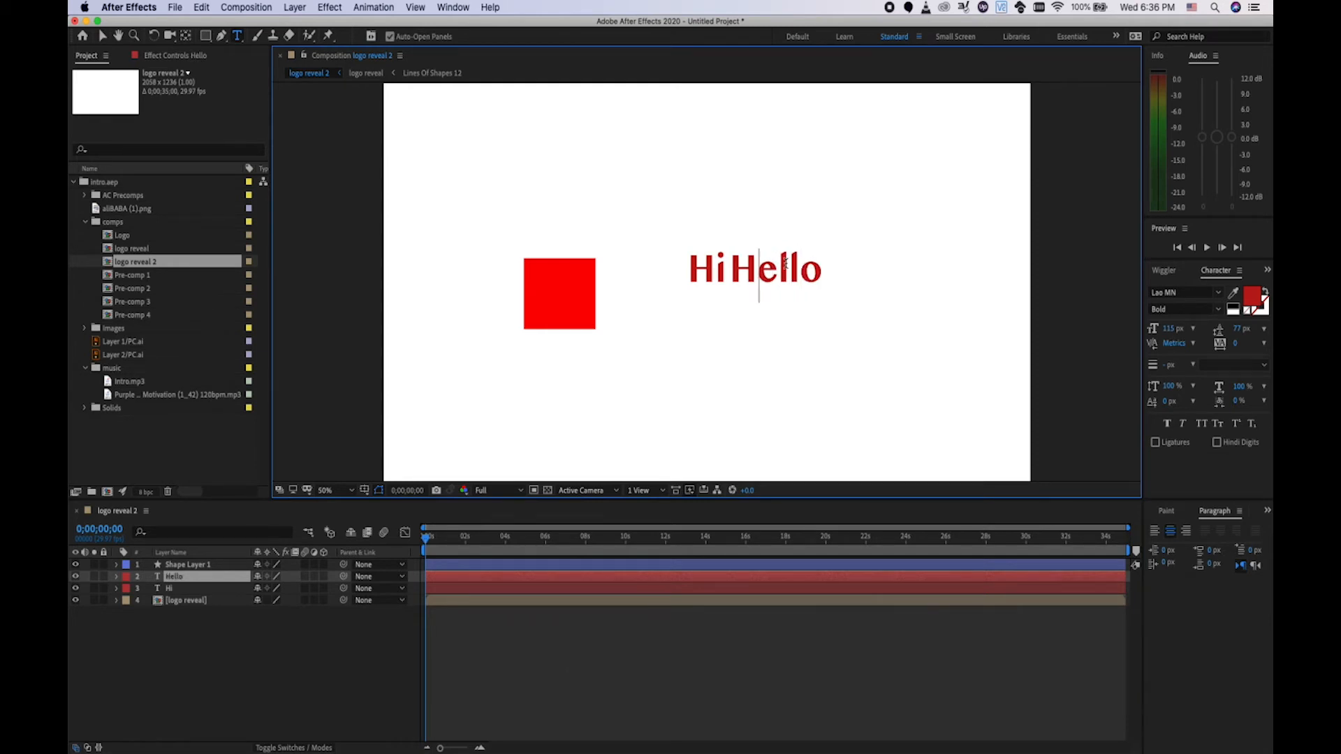
{"action": "left_click", "coordinate": [194, 580]}
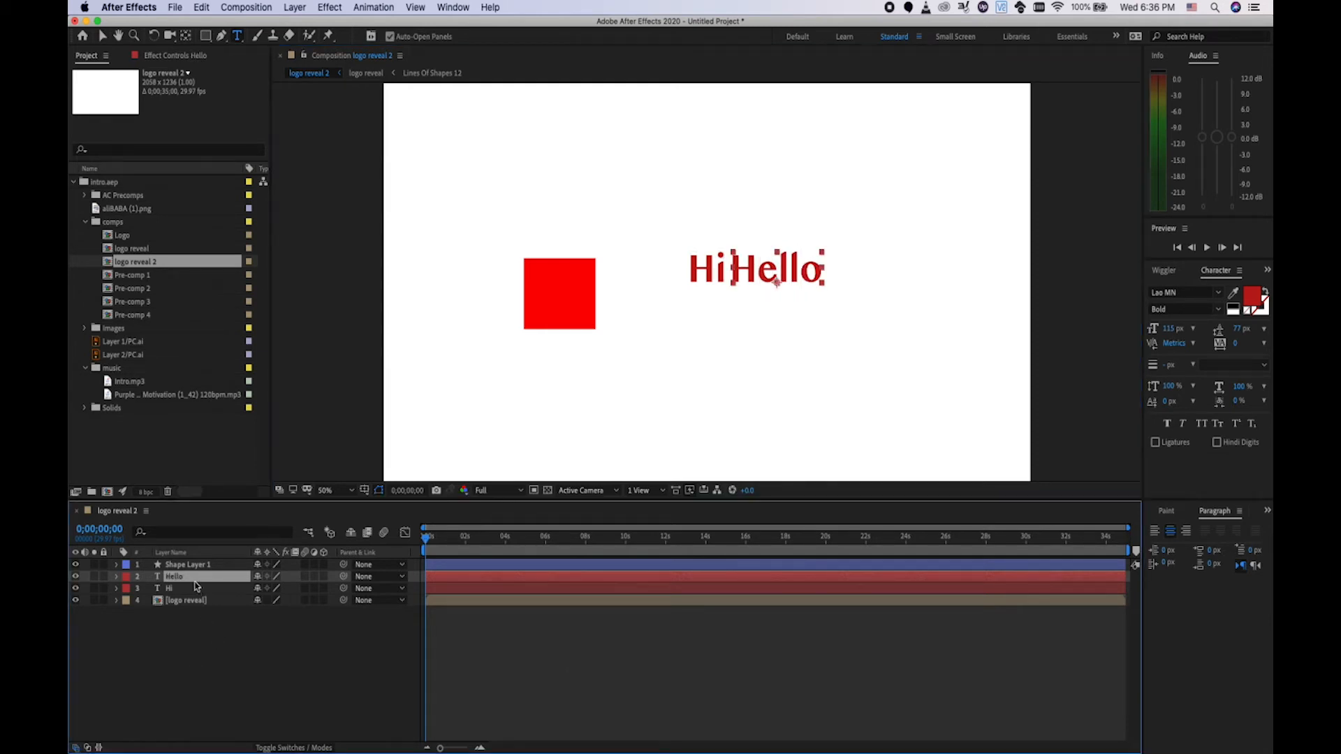
{"action": "left_click", "coordinate": [106, 38]}
{"action": "left_click_drag", "start_coordinate": [767, 268], "coordinate": [789, 275]}
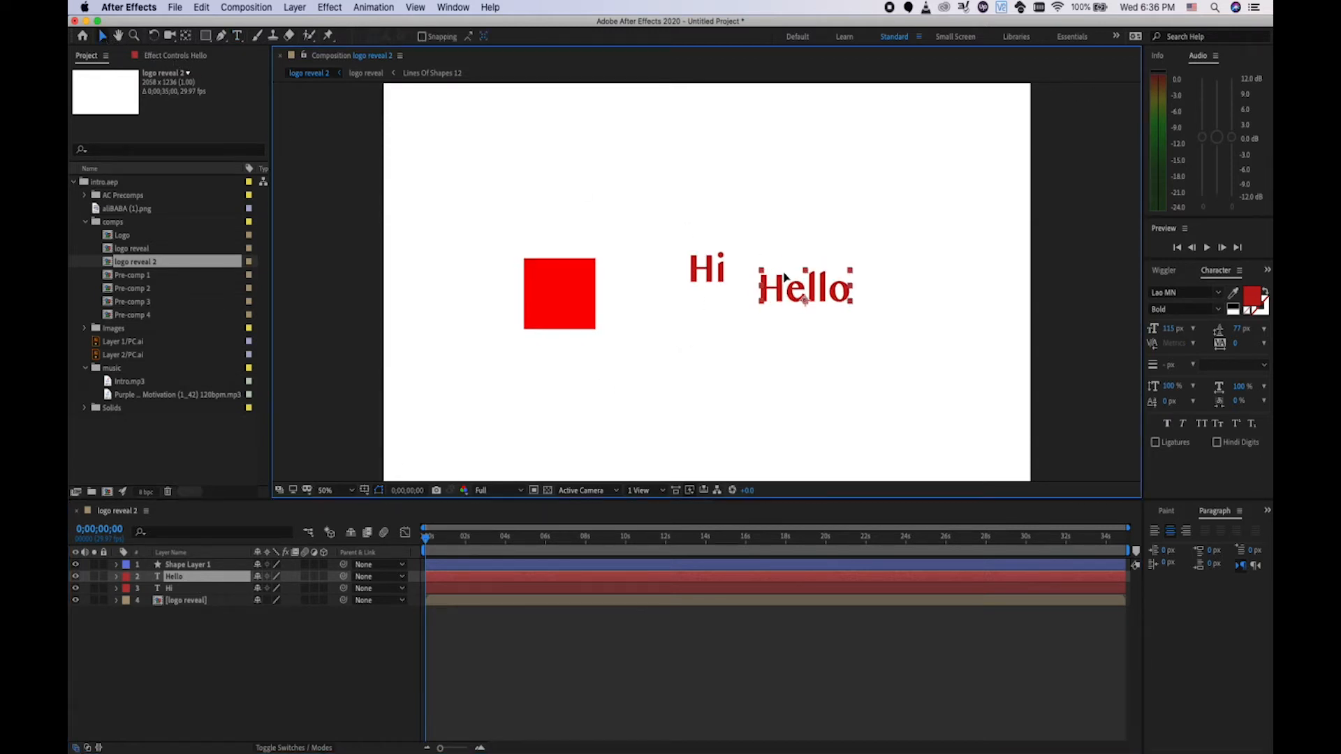
{"action": "left_click", "coordinate": [192, 566]}
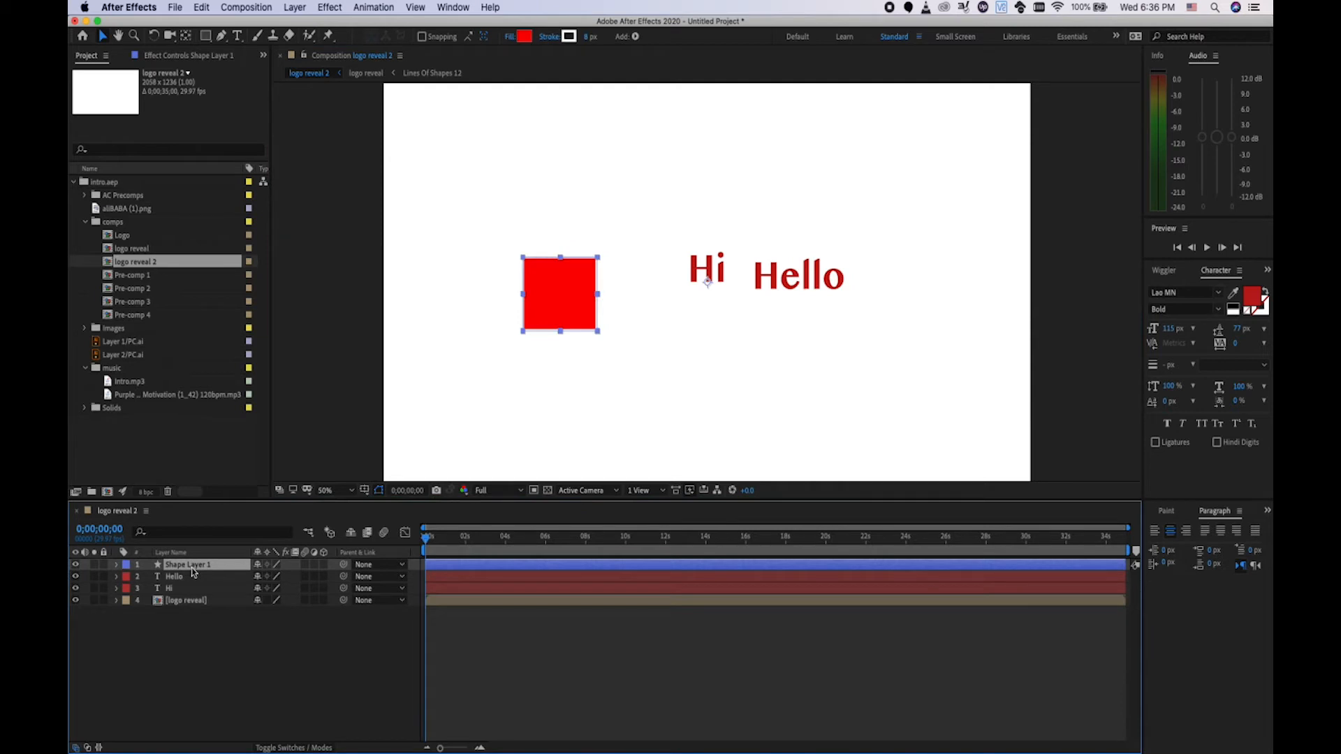
Place a blue-filled copy of the square above the red one, and duplicate the logo reveal layer.
{"action": "key", "text": "super+d"}
{"action": "left_click_drag", "start_coordinate": [529, 292], "coordinate": [531, 153]}
{"action": "left_click", "coordinate": [517, 39]}
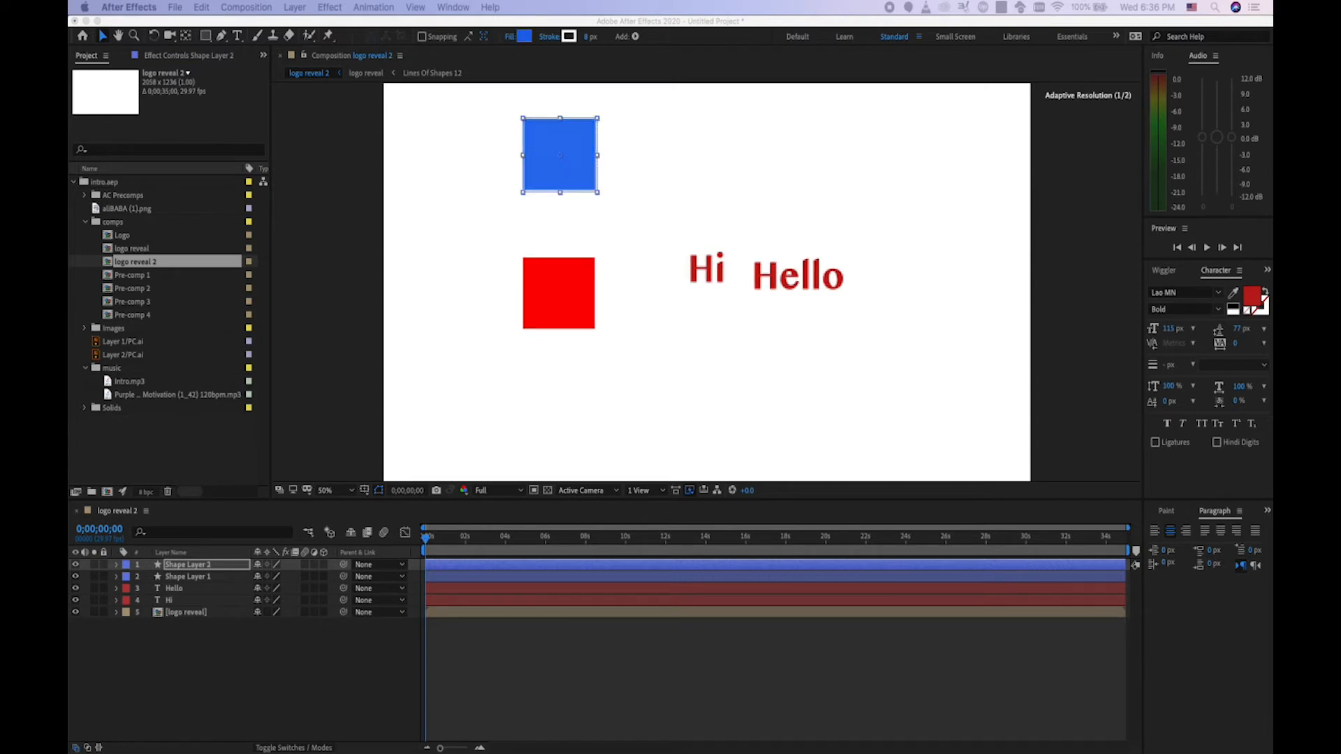
{"action": "key", "text": "Return"}
{"action": "left_click", "coordinate": [204, 614]}
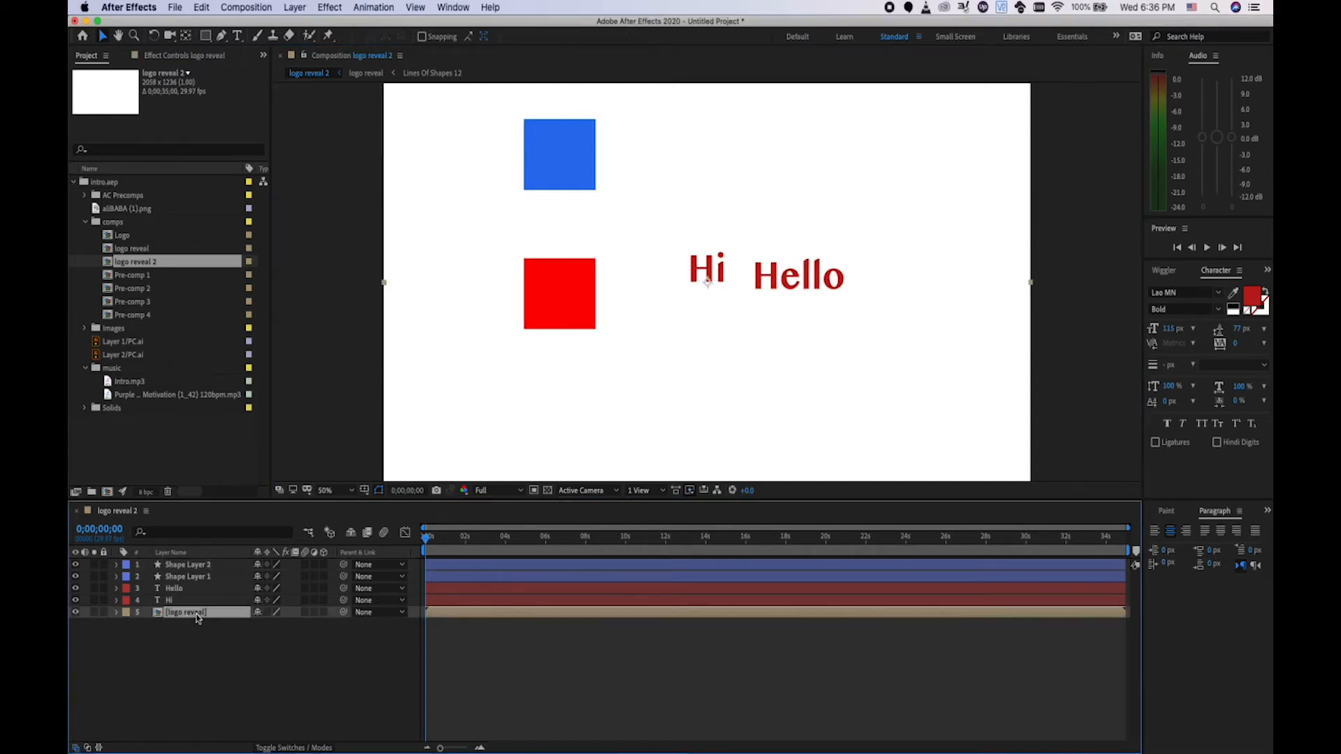
{"action": "key", "text": "super+d"}
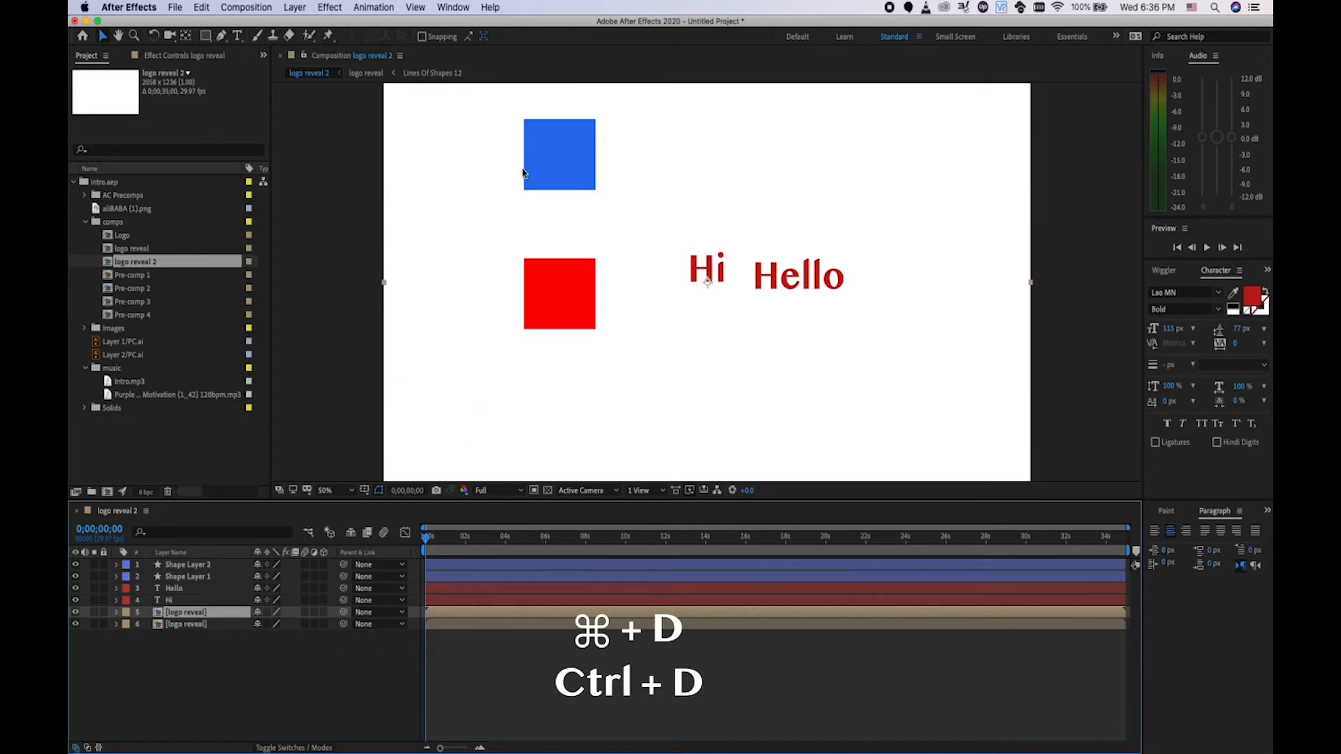
Shrink both logo reveal layers and place the lower panel at the lower right.
{"action": "scroll", "coordinate": [527, 167], "scroll_direction": "down", "scroll_amount": 2}
{"action": "left_click_drag", "start_coordinate": [455, 124], "coordinate": [573, 192]}
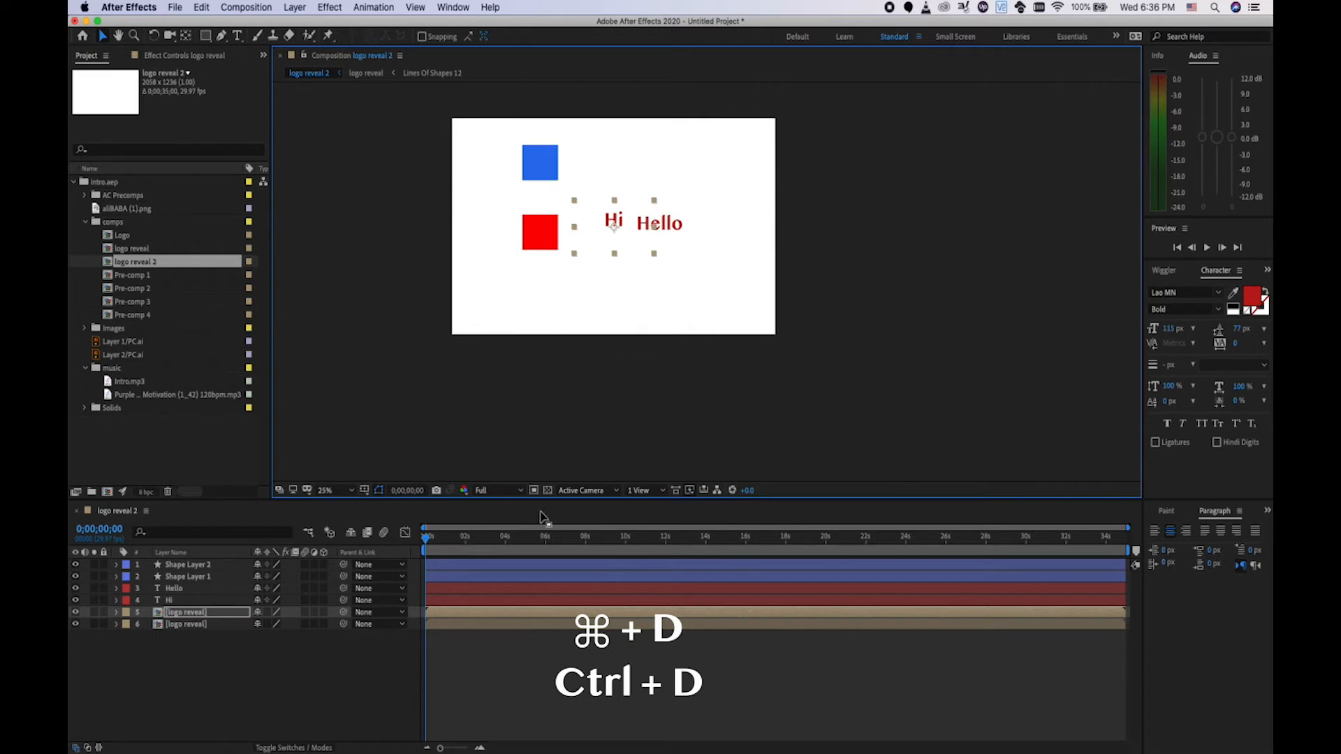
{"action": "left_click", "coordinate": [185, 623]}
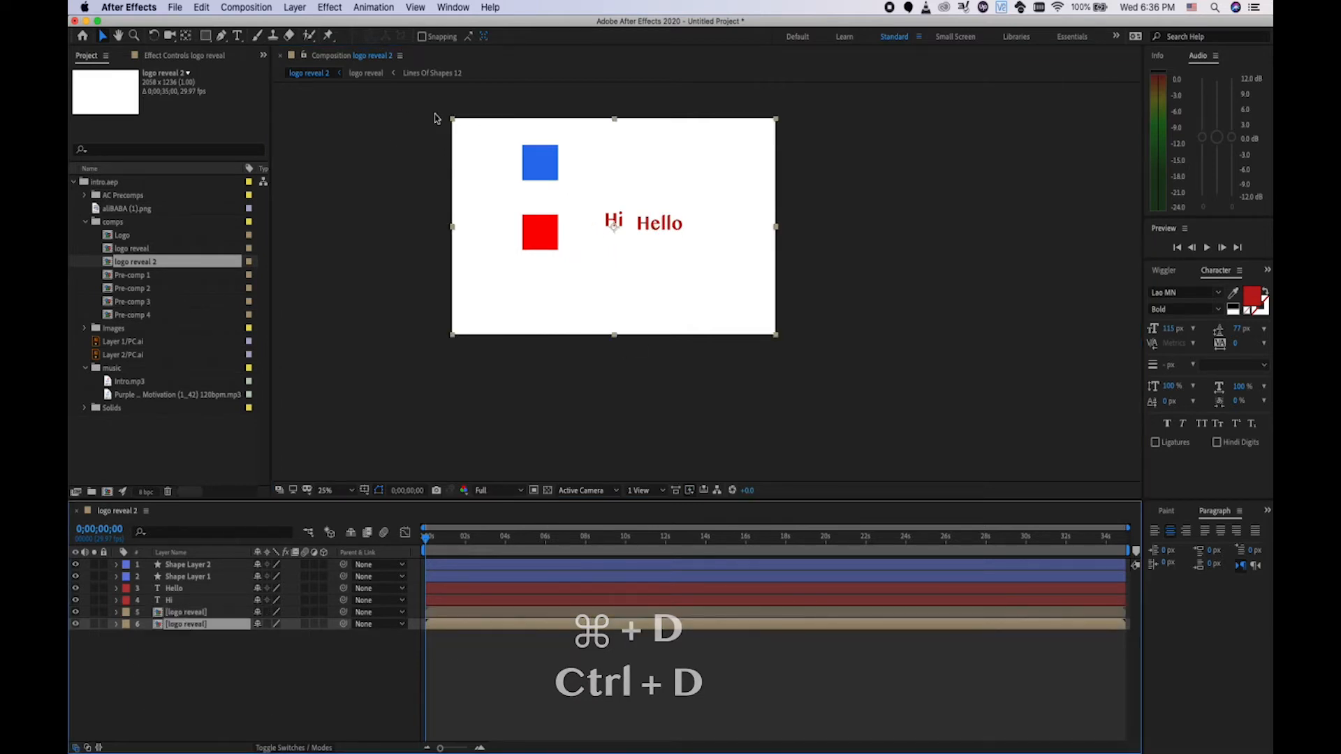
{"action": "left_click_drag", "start_coordinate": [453, 119], "coordinate": [646, 167]}
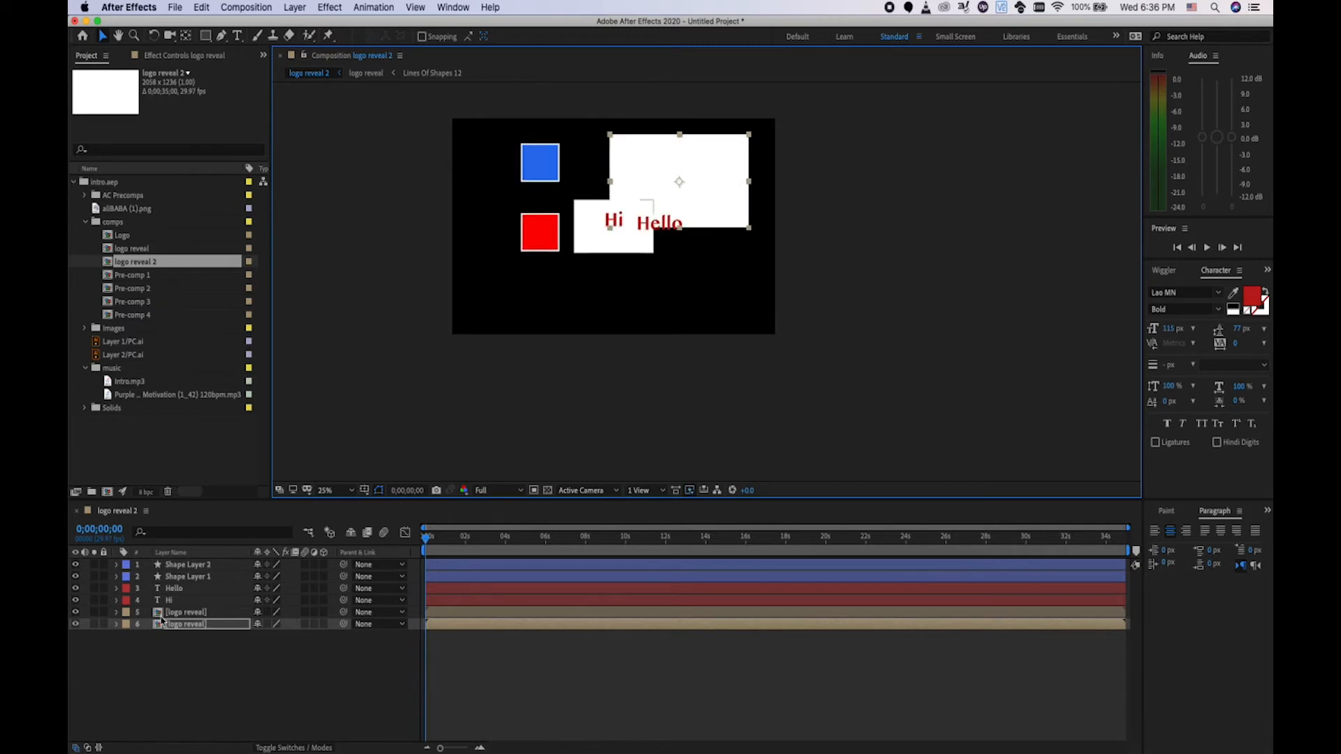
{"action": "left_click", "coordinate": [642, 204]}
{"action": "left_click_drag", "start_coordinate": [592, 226], "coordinate": [643, 283]}
{"action": "left_click", "coordinate": [116, 612]}
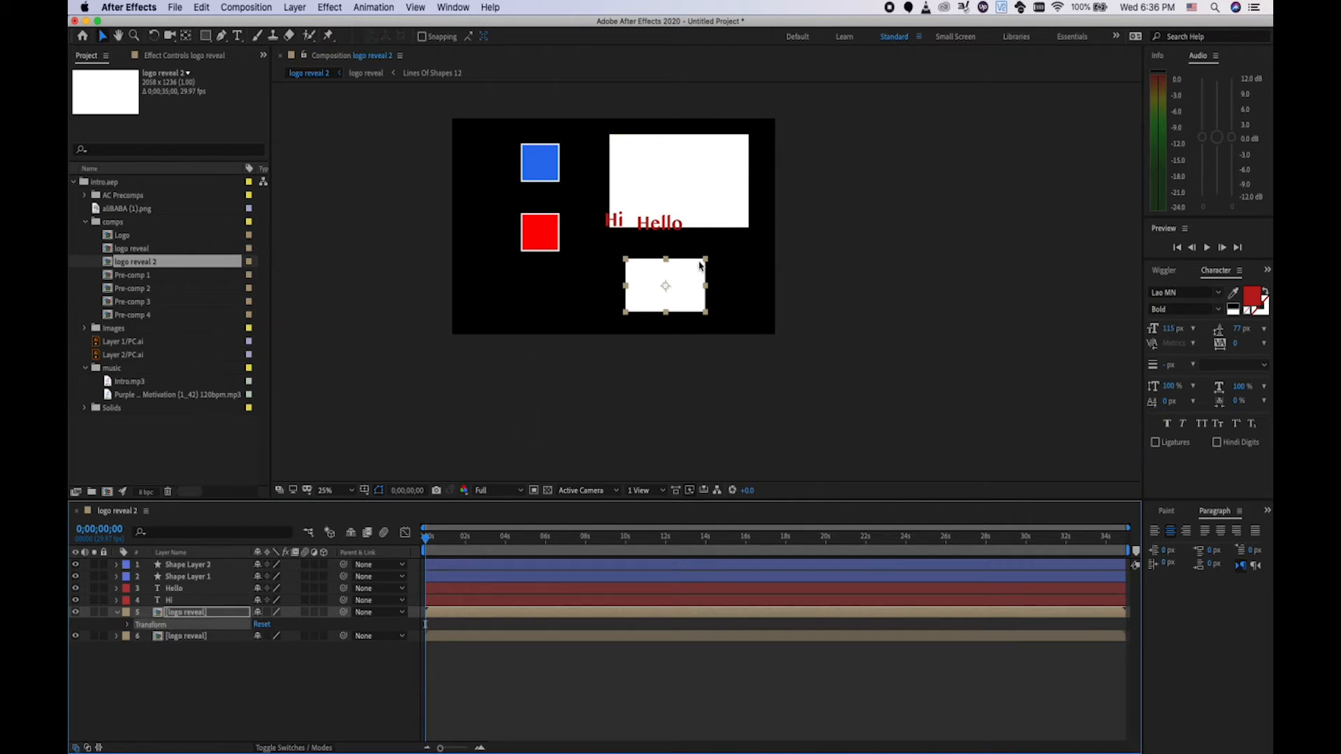
{"action": "left_click_drag", "start_coordinate": [706, 258], "coordinate": [729, 249]}
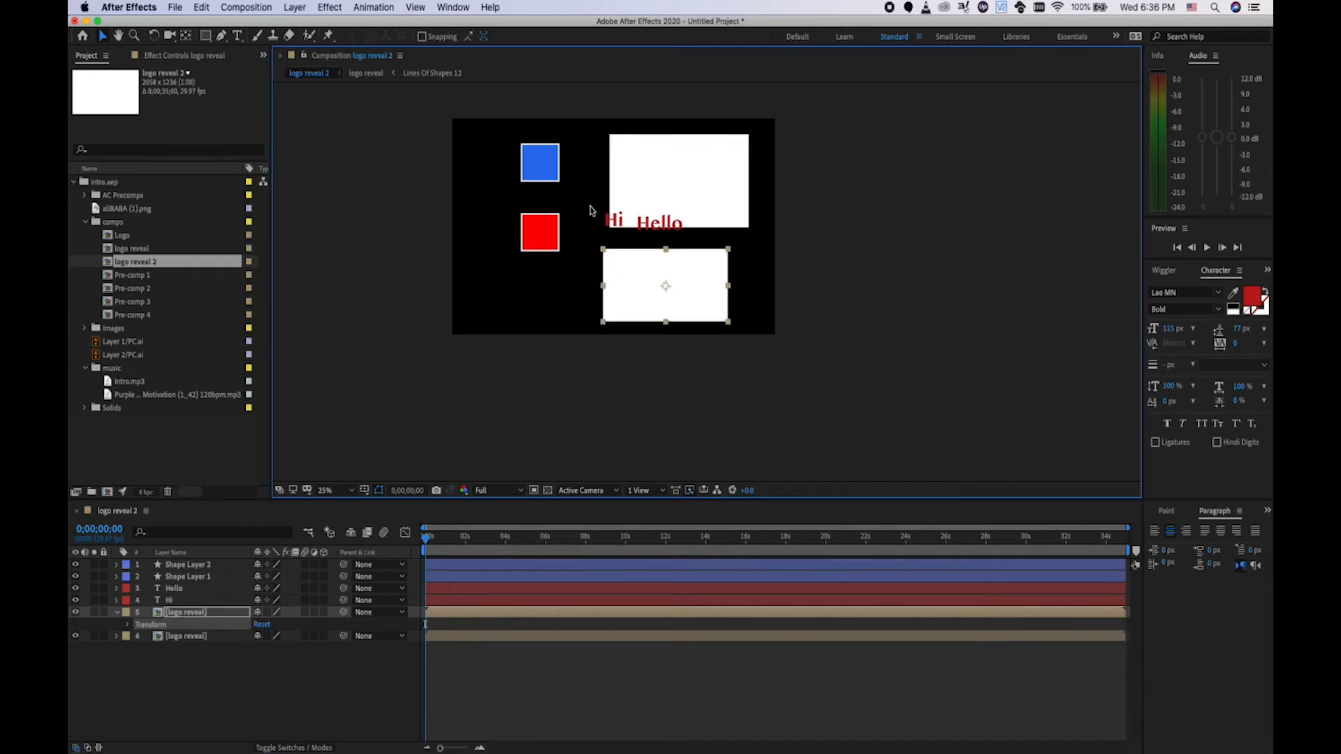
Shorten the upper logo reveal panel by pulling its bottom edge up.
{"action": "left_click", "coordinate": [645, 189]}
{"action": "left_click_drag", "start_coordinate": [681, 229], "coordinate": [697, 155]}
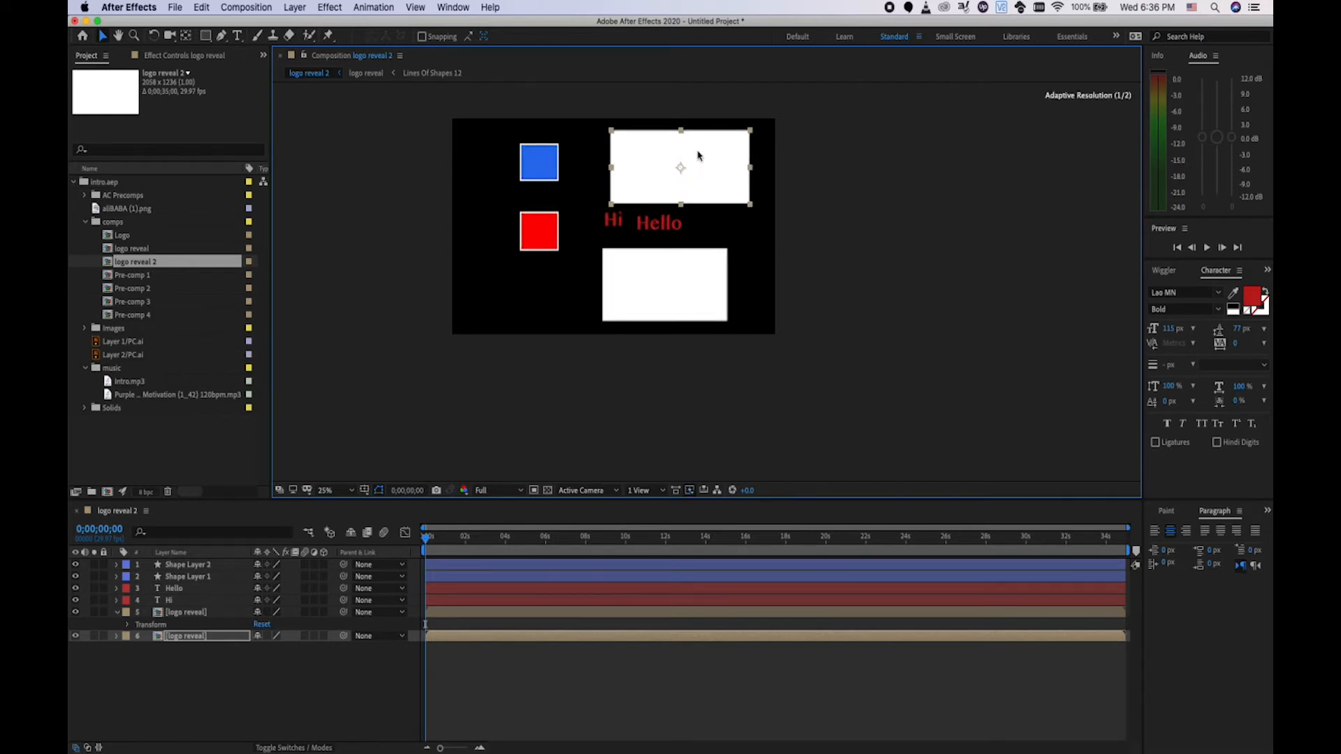
{"action": "left_click", "coordinate": [296, 659]}
{"action": "left_click", "coordinate": [194, 616]}
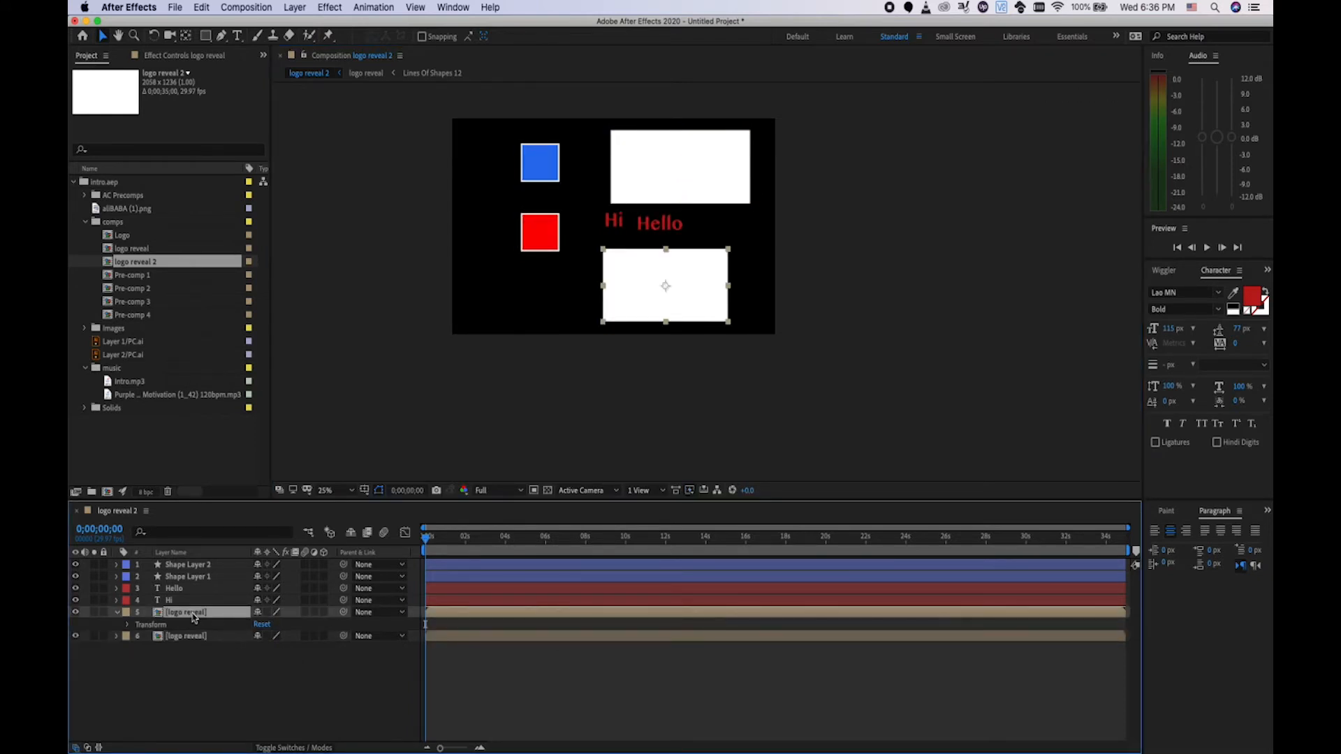
Toggle Logo.png inside the logo reveal precomp and compare both panels in logo reveal 2 at 0;00;00;24.
{"action": "double_click", "coordinate": [194, 615]}
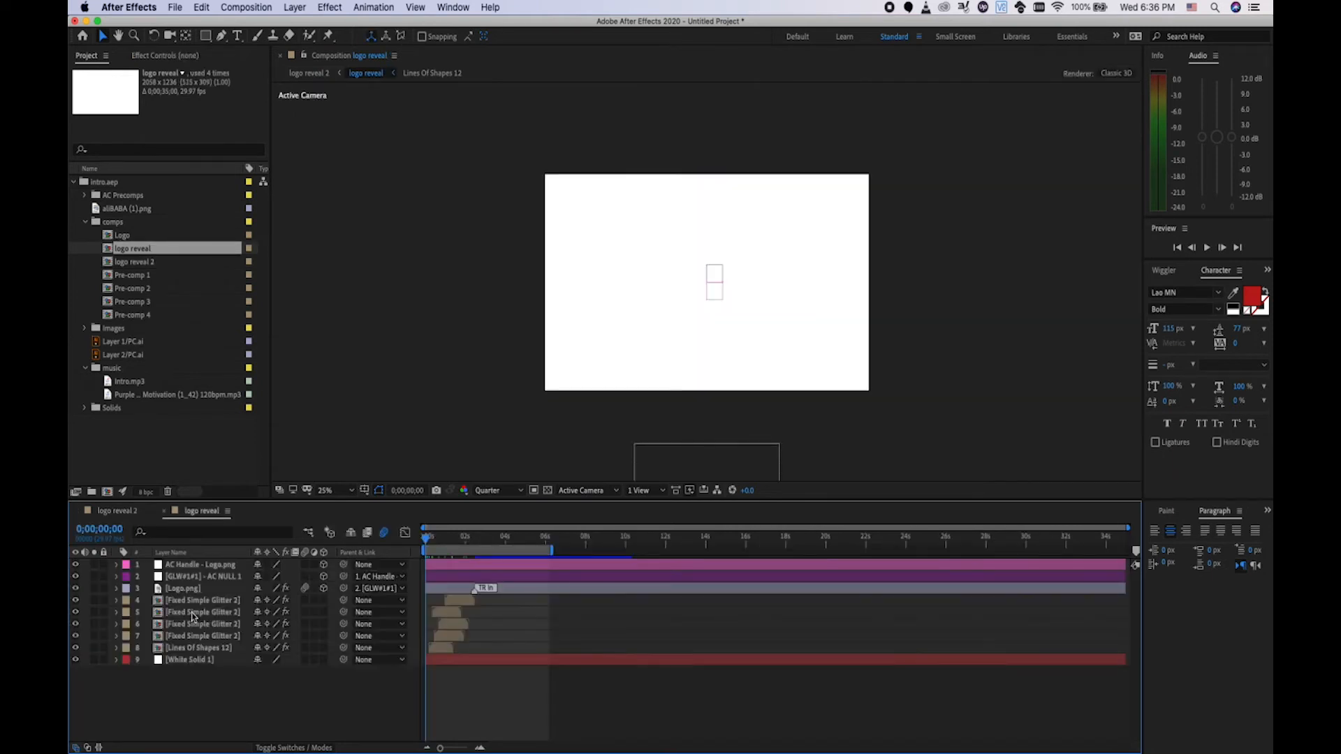
{"action": "left_click", "coordinate": [75, 588]}
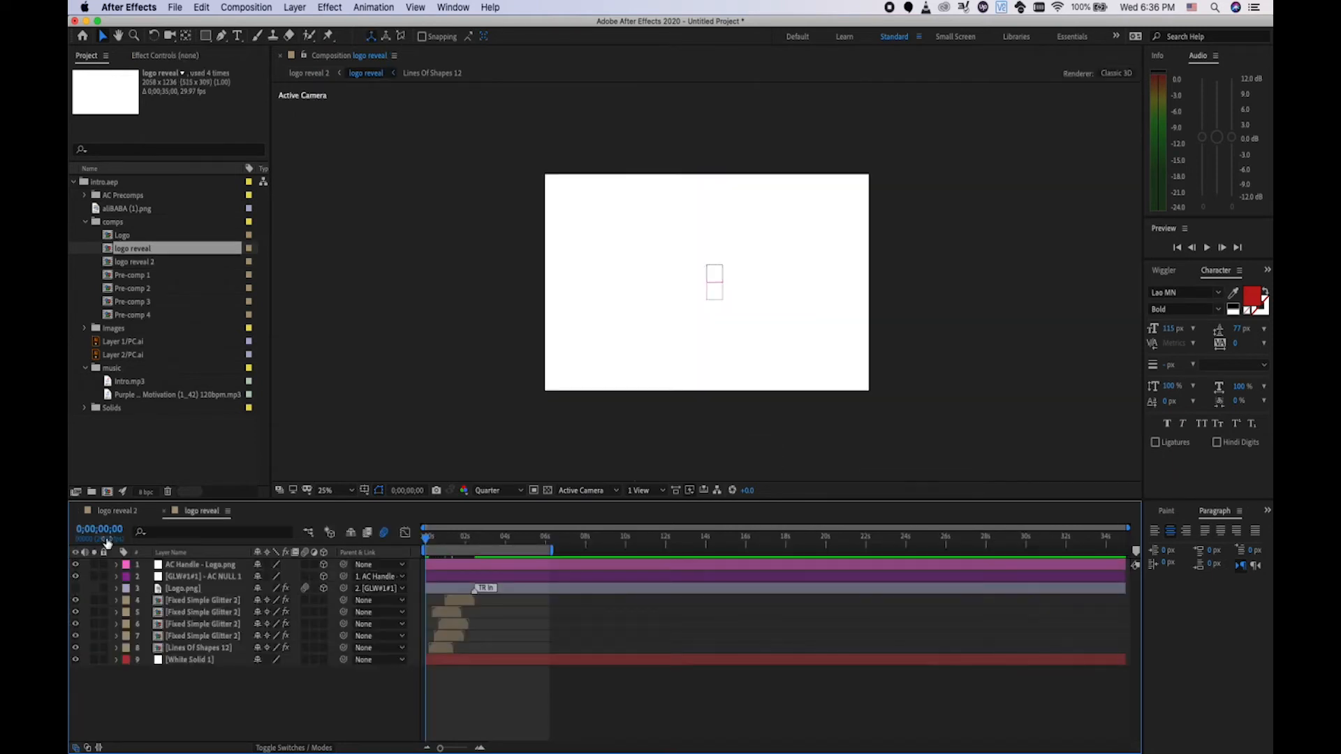
{"action": "left_click", "coordinate": [118, 511]}
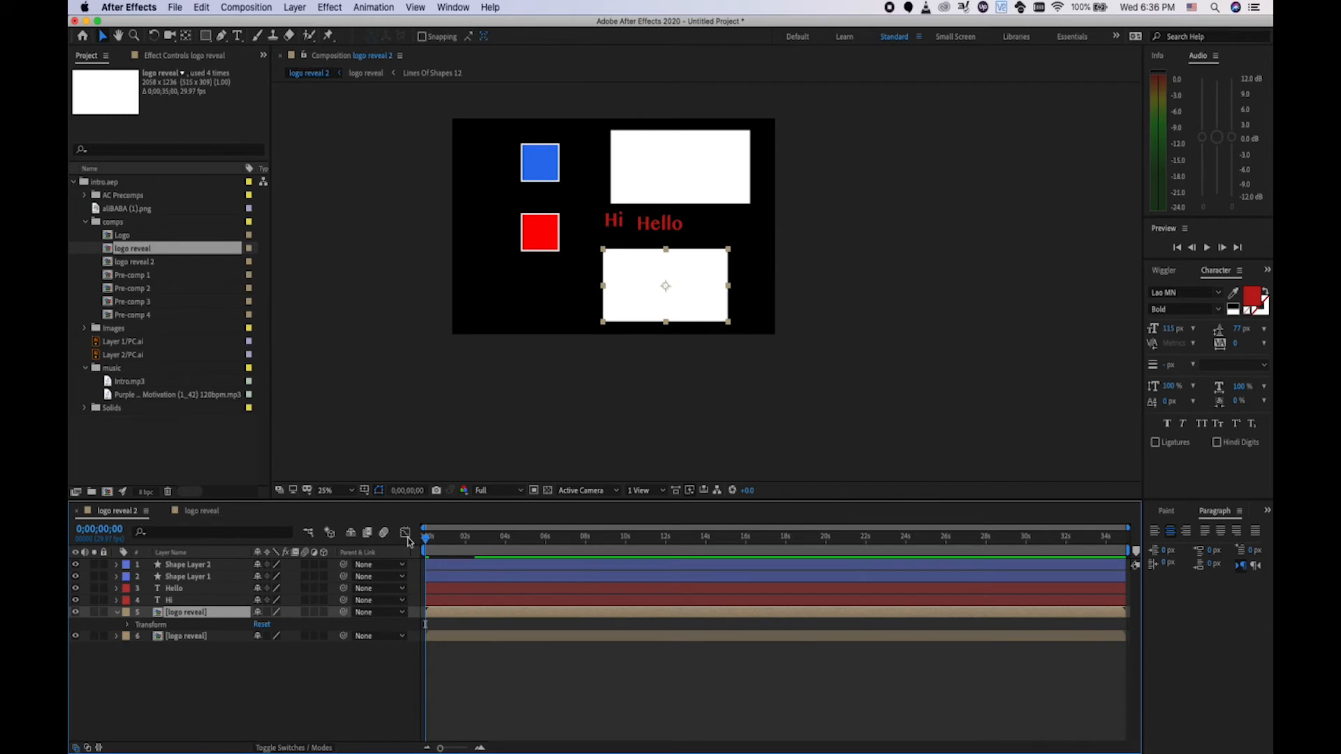
{"action": "mouse_move", "coordinate": [426, 543]}
{"action": "left_mouse_down"}
{"action": "mouse_move", "coordinate": [507, 541]}
{"action": "mouse_move", "coordinate": [443, 539]}
{"action": "left_mouse_up"}
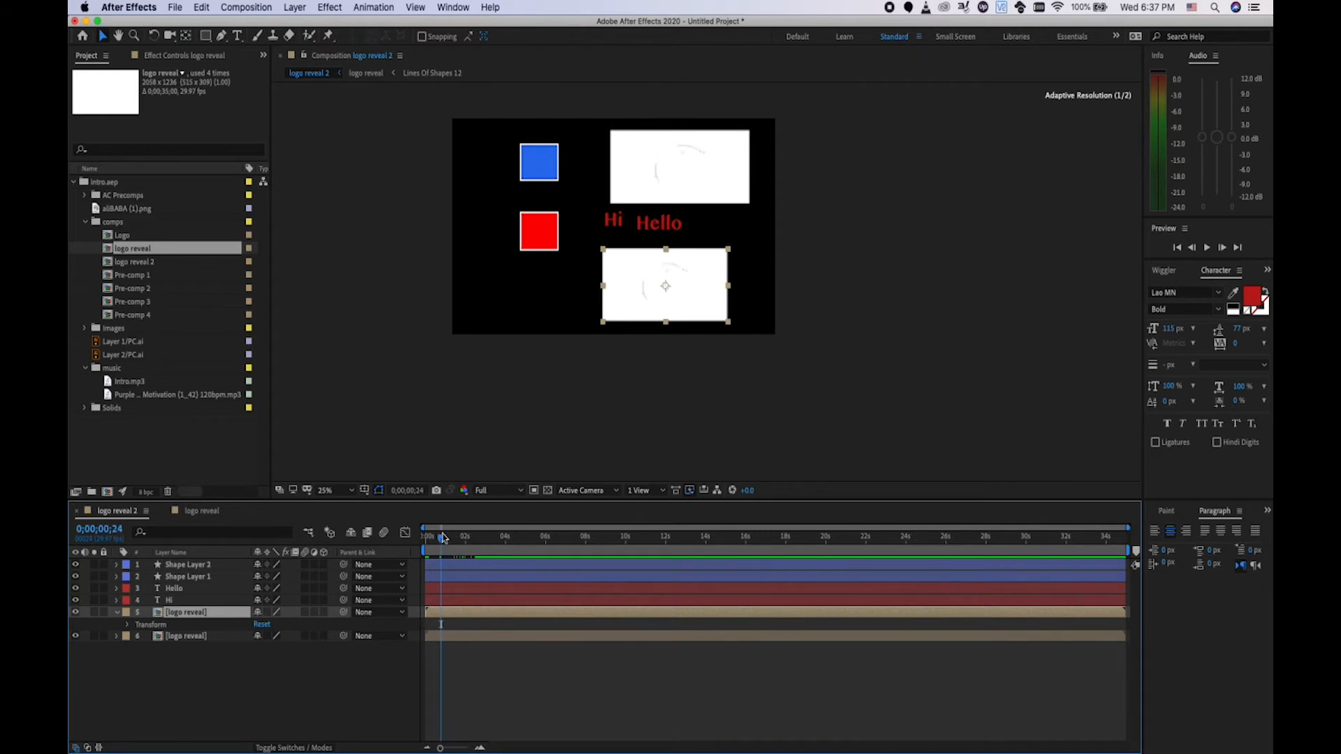
{"action": "left_click", "coordinate": [203, 511]}
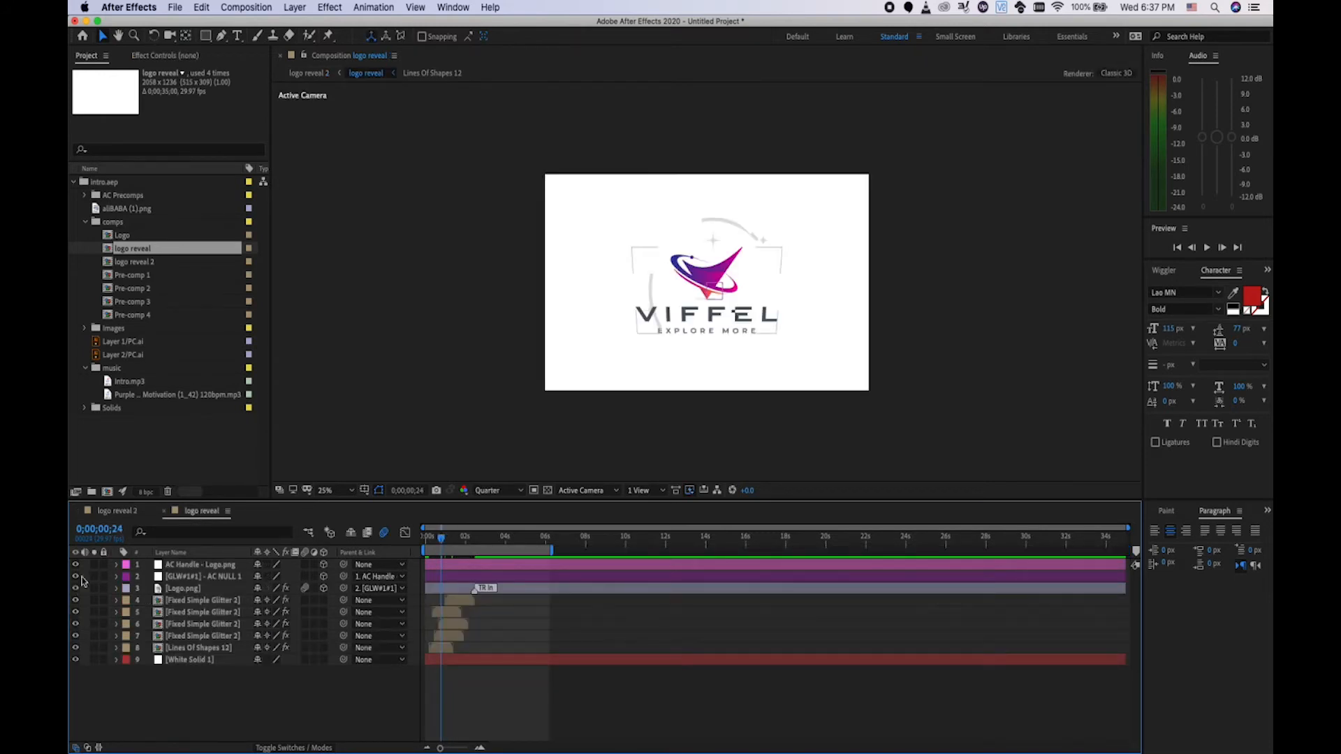
{"action": "left_click", "coordinate": [116, 511]}
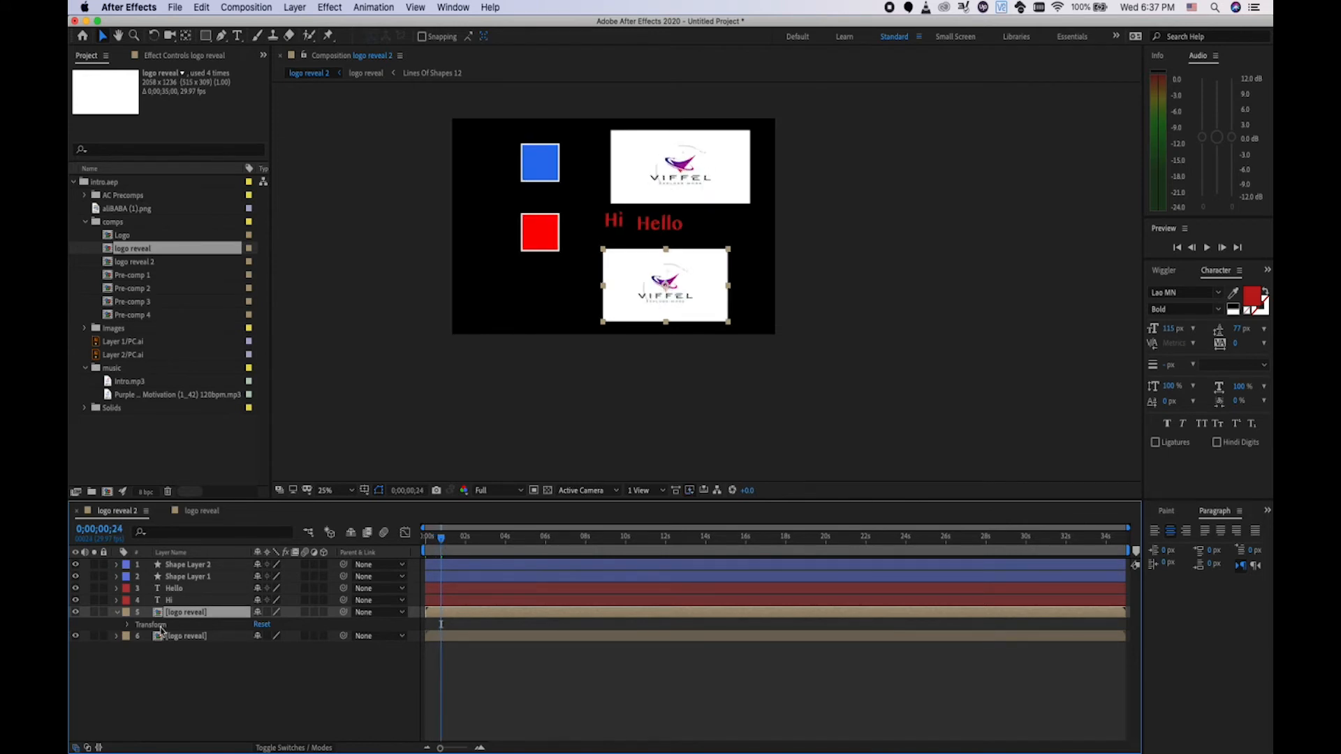
{"action": "right_click", "coordinate": [178, 615]}
{"action": "mouse_move", "coordinate": [226, 644]}
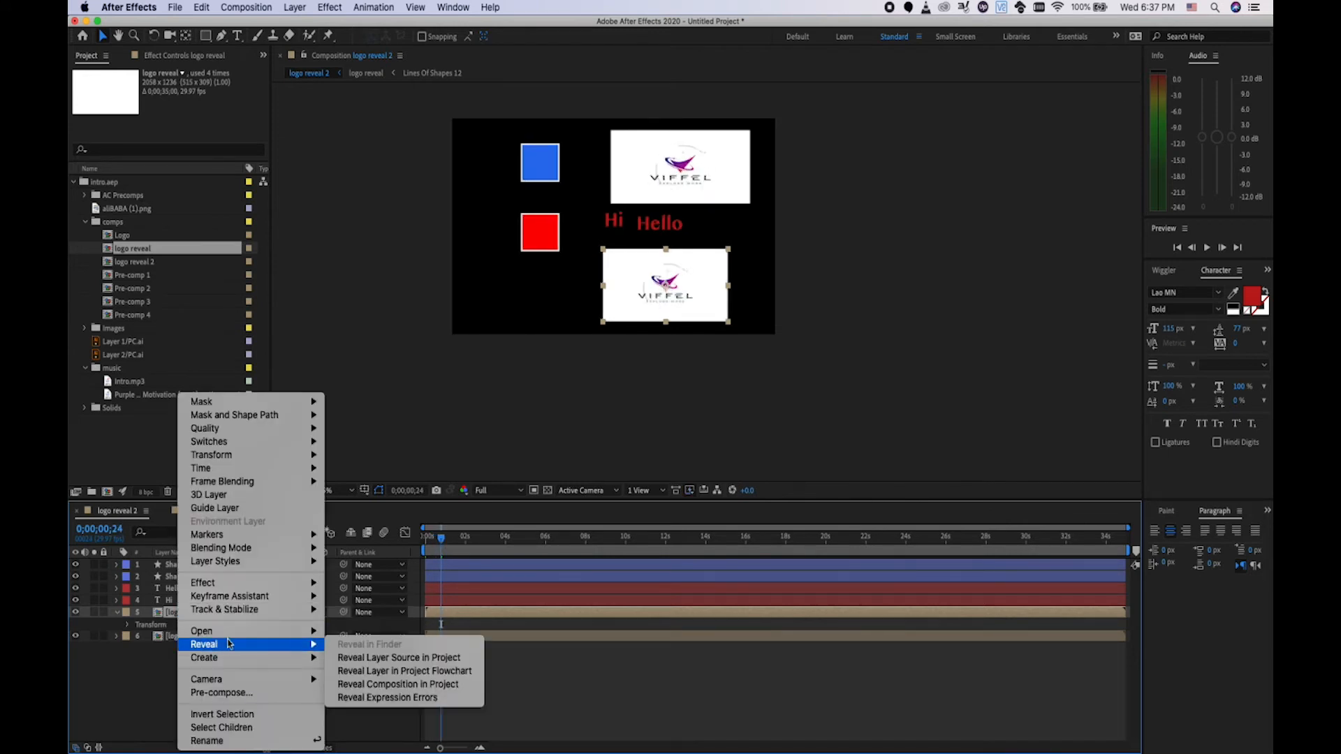
{"action": "left_click", "coordinate": [393, 658]}
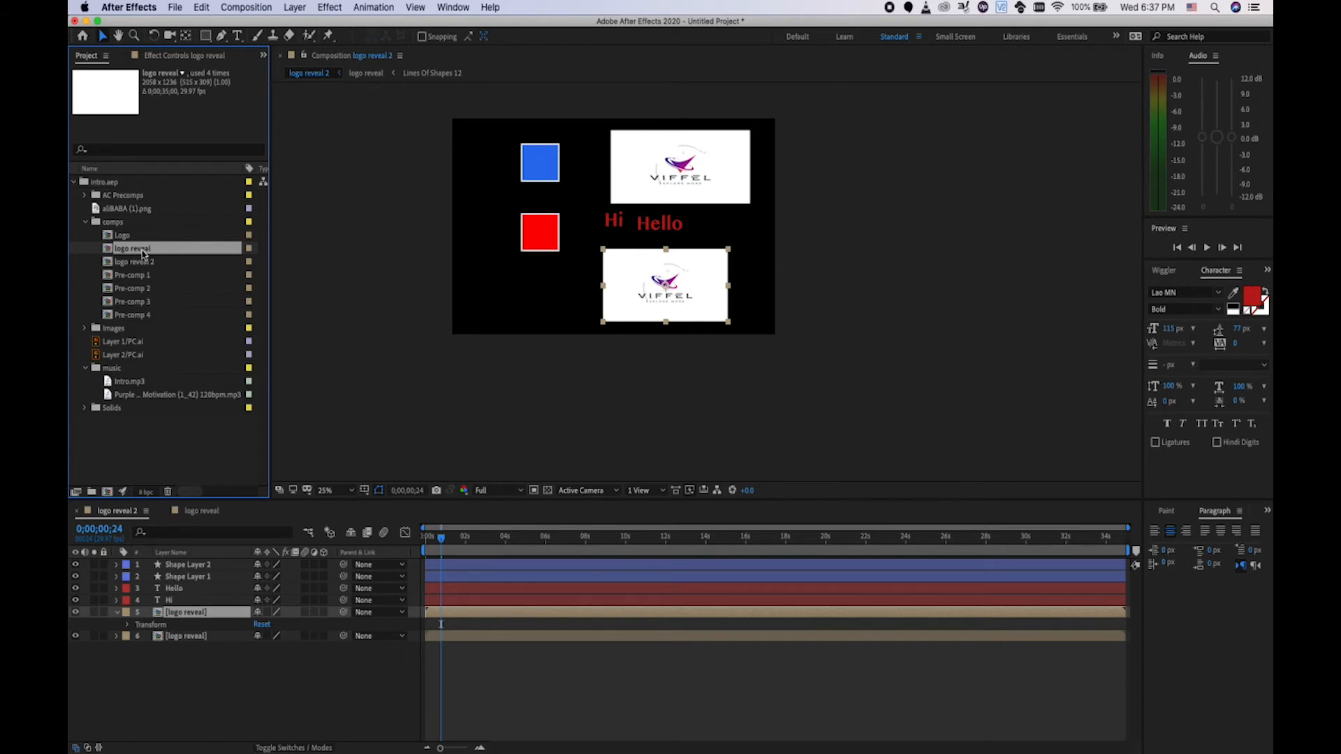
{"action": "left_click", "coordinate": [185, 637]}
{"action": "right_click", "coordinate": [185, 637]}
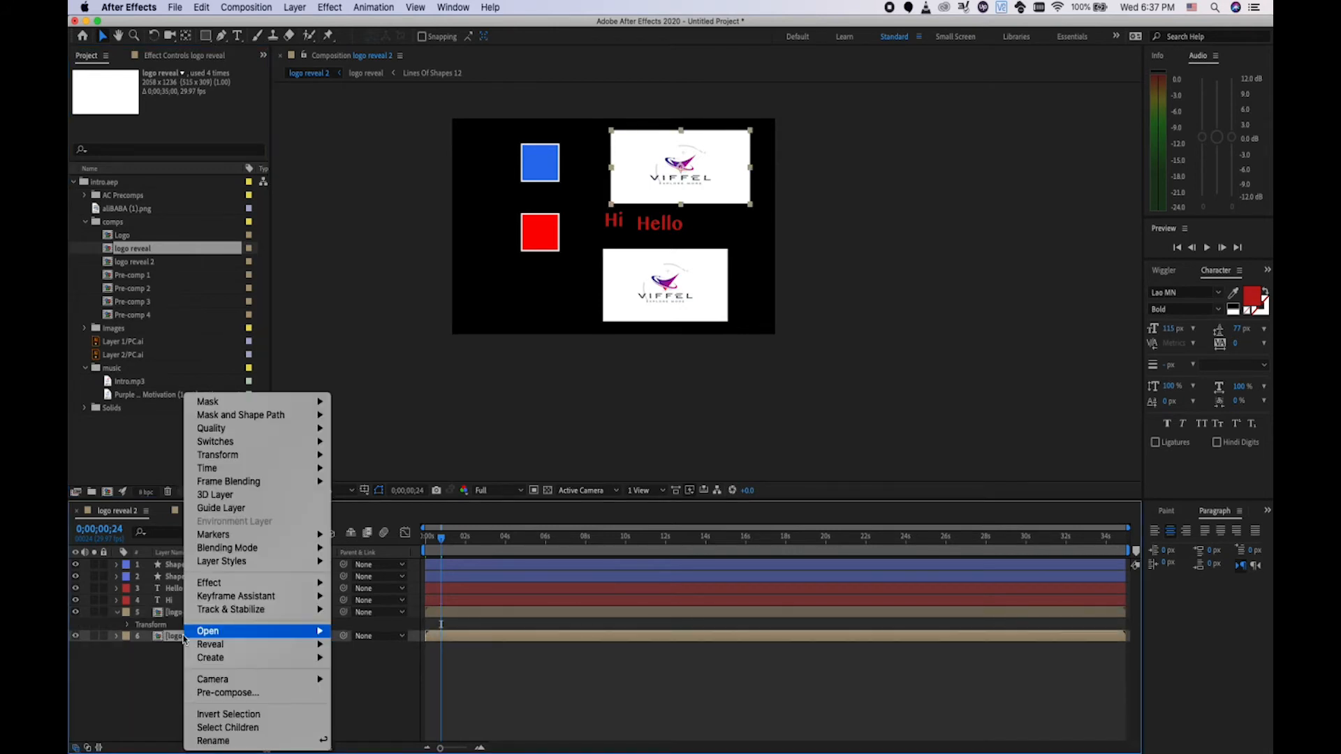
{"action": "mouse_move", "coordinate": [307, 644]}
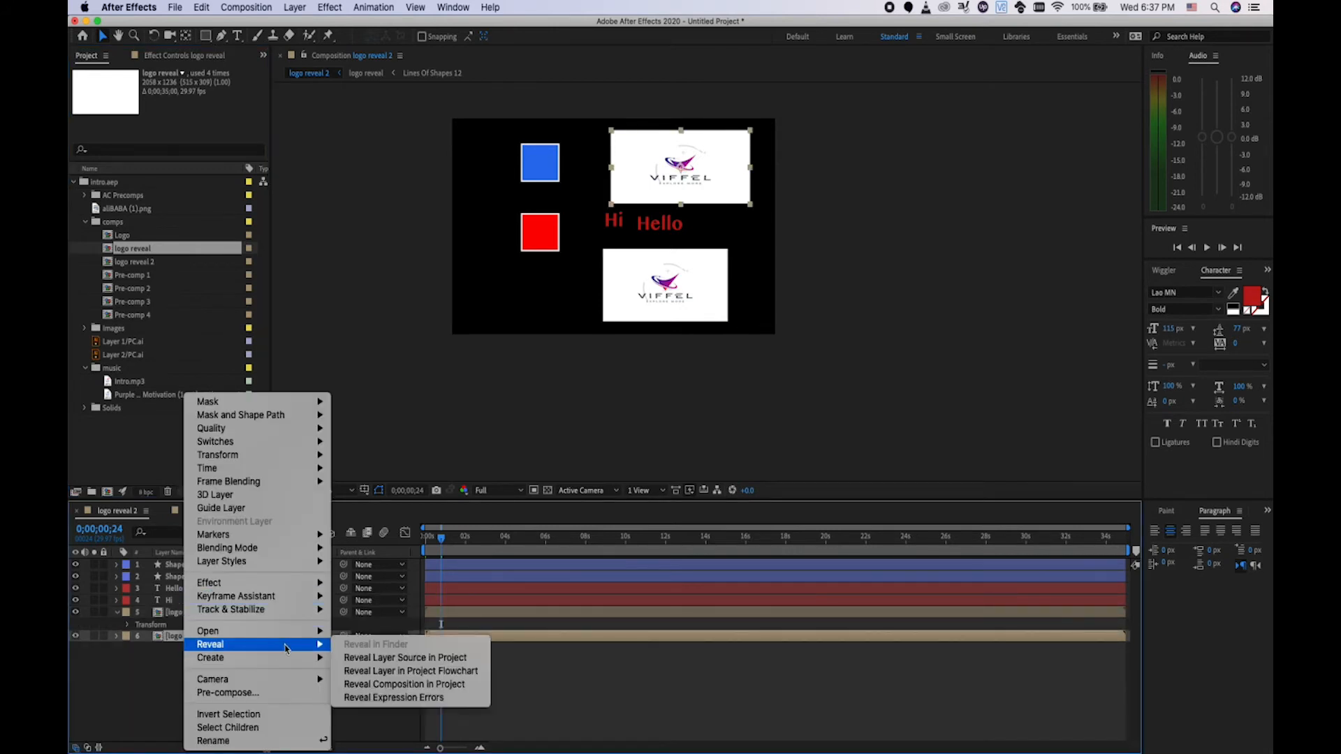
{"action": "left_click", "coordinate": [356, 657]}
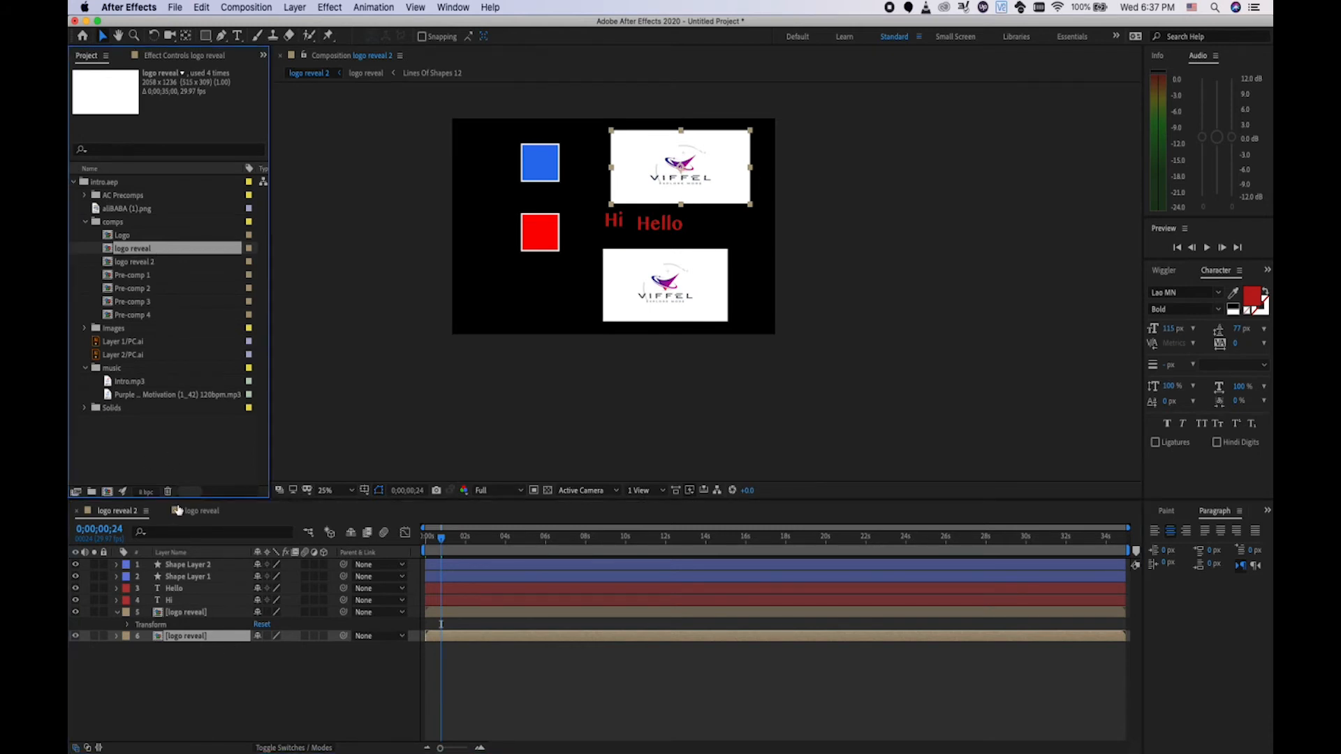
{"action": "left_click", "coordinate": [198, 612]}
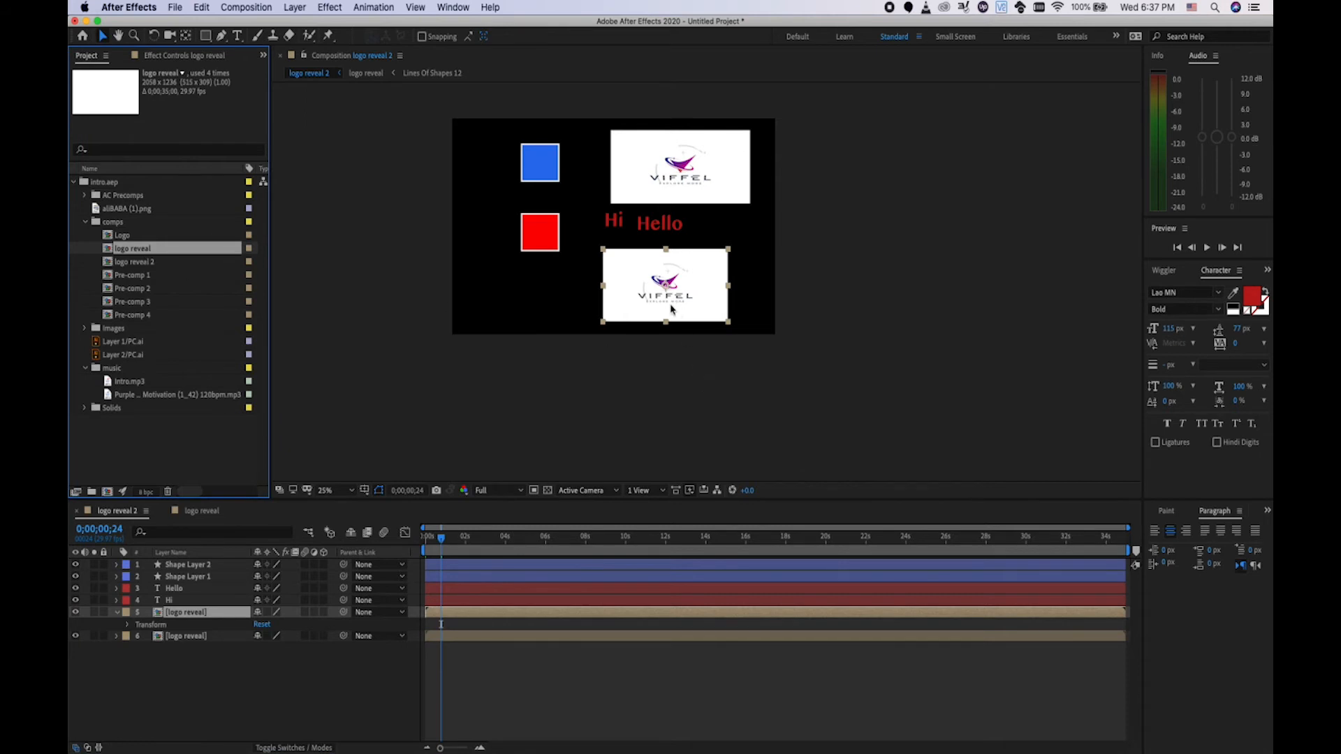
{"action": "left_click", "coordinate": [440, 538]}
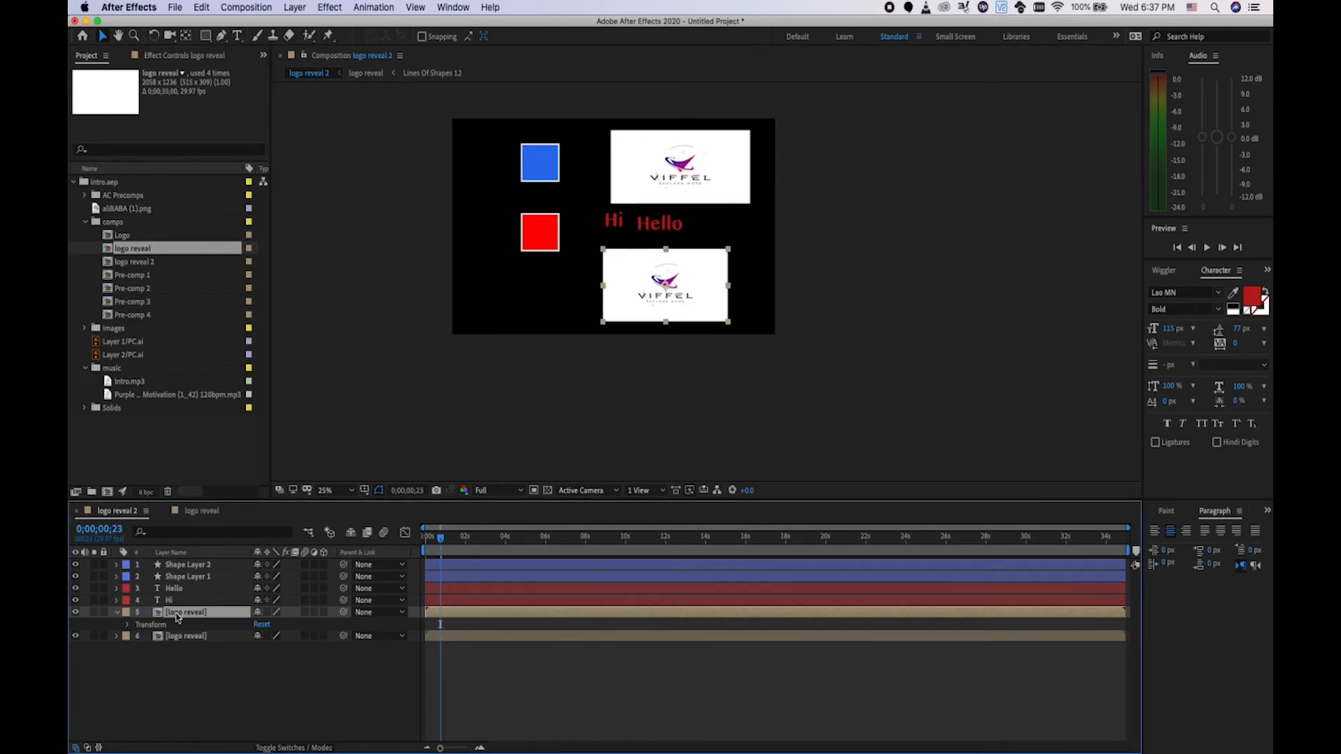
Turn off Logo.png inside the logo reveal precomp and scrub logo reveal 2 to see both panels lose it.
{"action": "double_click", "coordinate": [176, 612]}
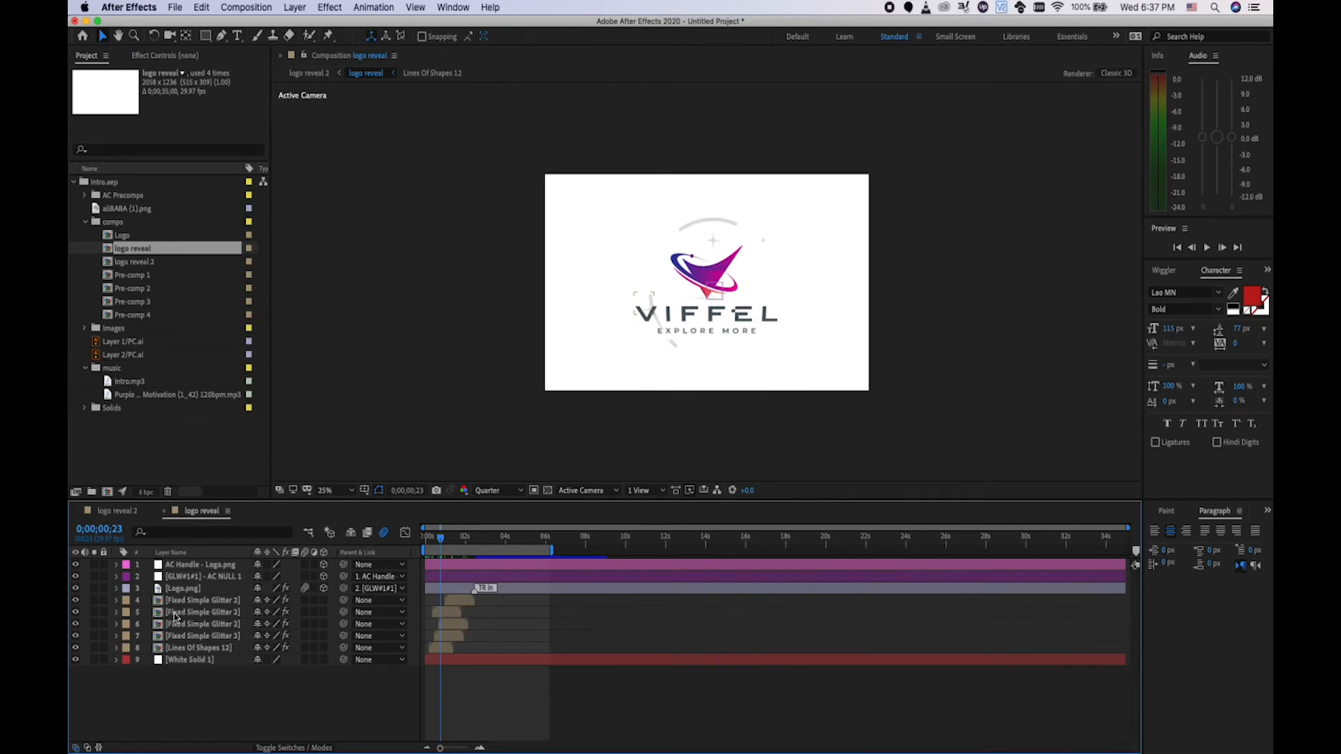
{"action": "left_click", "coordinate": [75, 590]}
{"action": "left_click", "coordinate": [117, 510]}
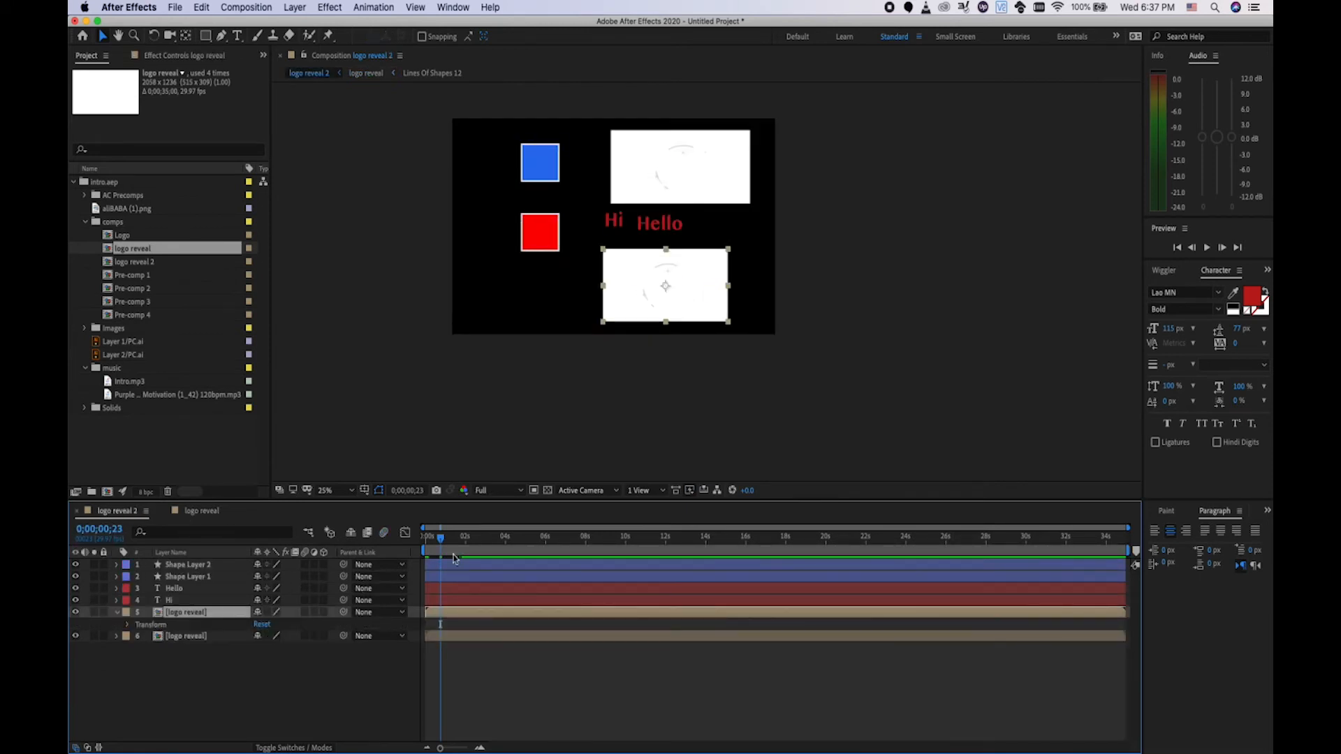
{"action": "left_click_drag", "start_coordinate": [440, 539], "coordinate": [441, 539]}
Select the lower logo reveal layer and the logo reveal comp in the Project panel.
{"action": "left_click", "coordinate": [207, 655]}
{"action": "left_click", "coordinate": [198, 614]}
{"action": "left_click", "coordinate": [147, 253]}
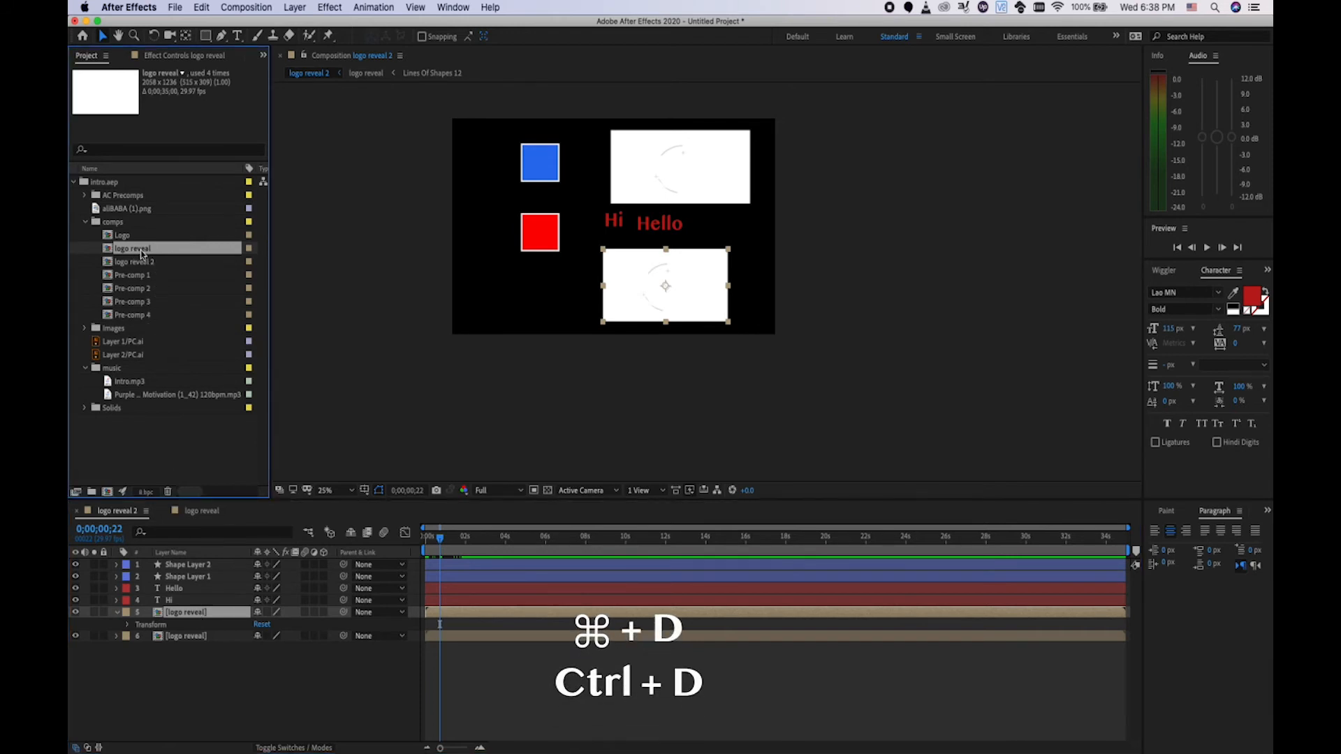
Duplicate the logo reveal comp as logo reveal 3 and pair it with the lower logo reveal layer.
{"action": "key", "text": "super+d"}
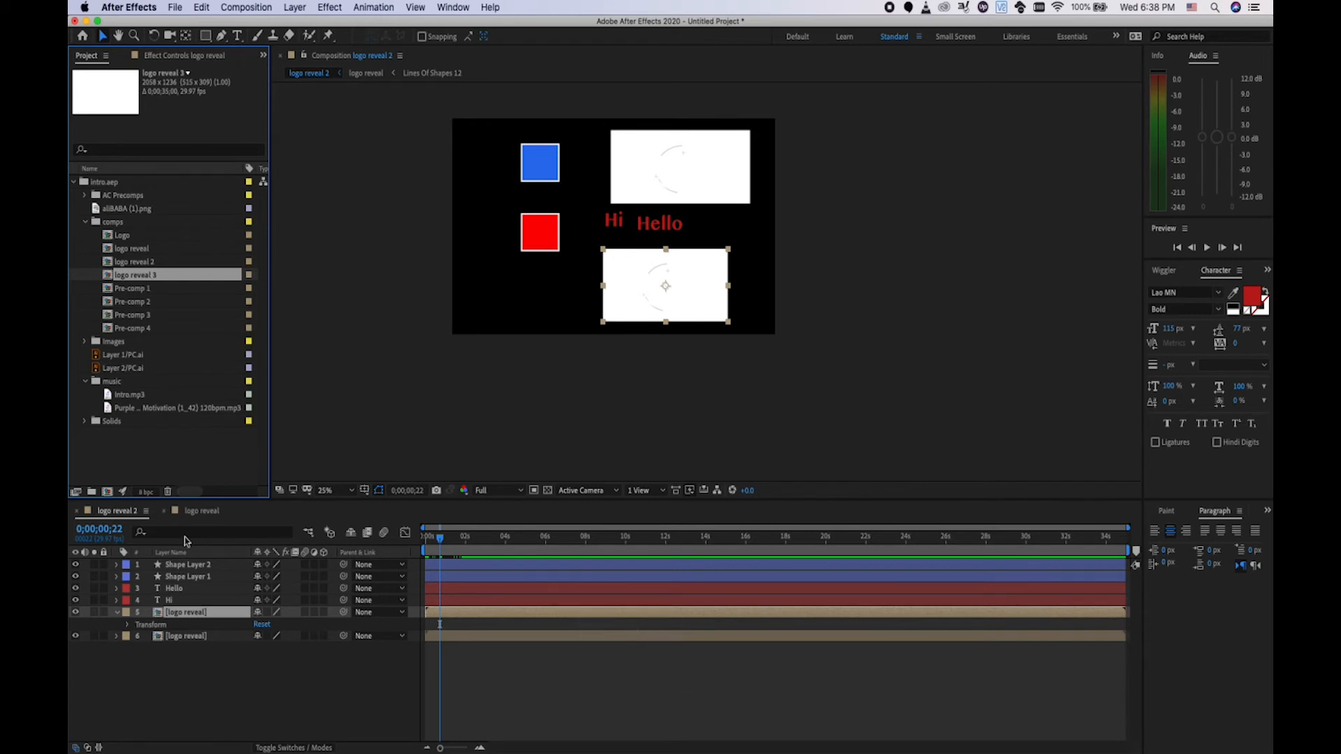
{"action": "left_click", "coordinate": [183, 613]}
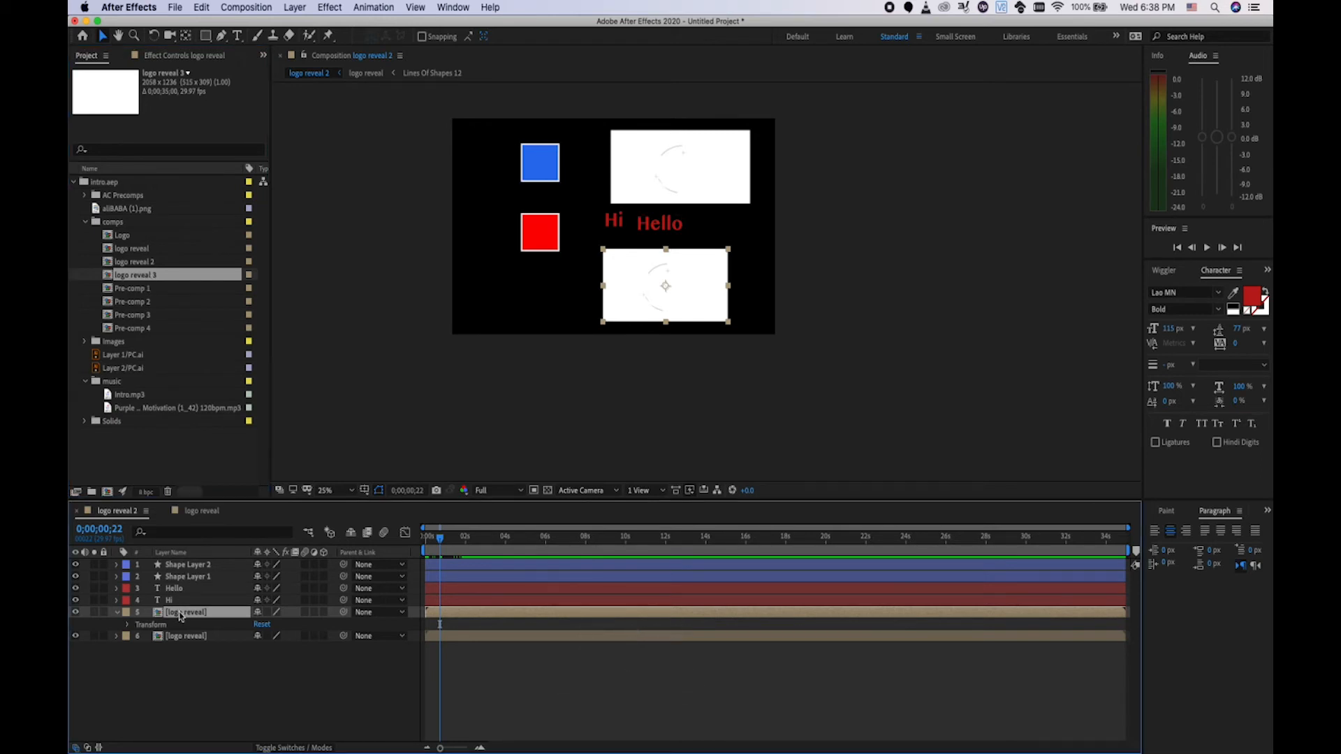
{"action": "left_click", "coordinate": [154, 279]}
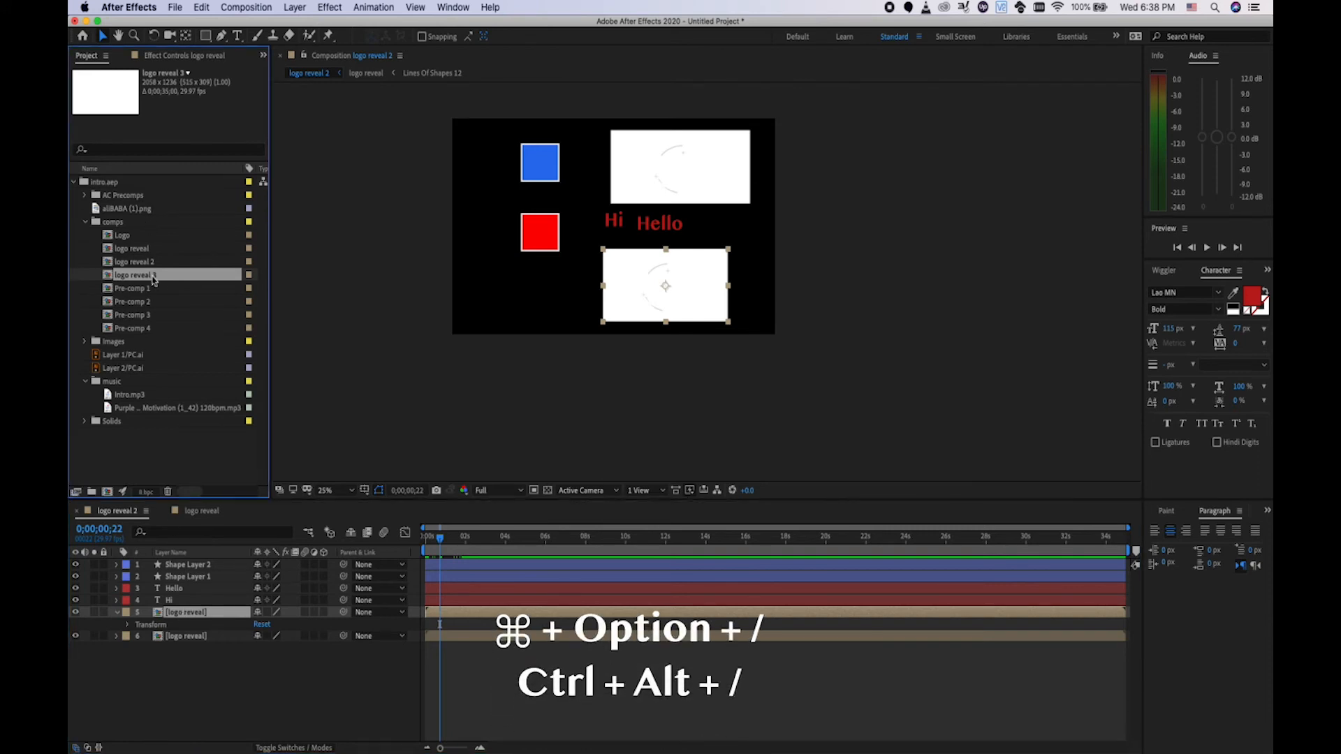
Swap the selected logo reveal layer's source for the logo reveal 3 comp with Cmd+Option+/.
{"action": "key", "text": "super+alt+slash"}
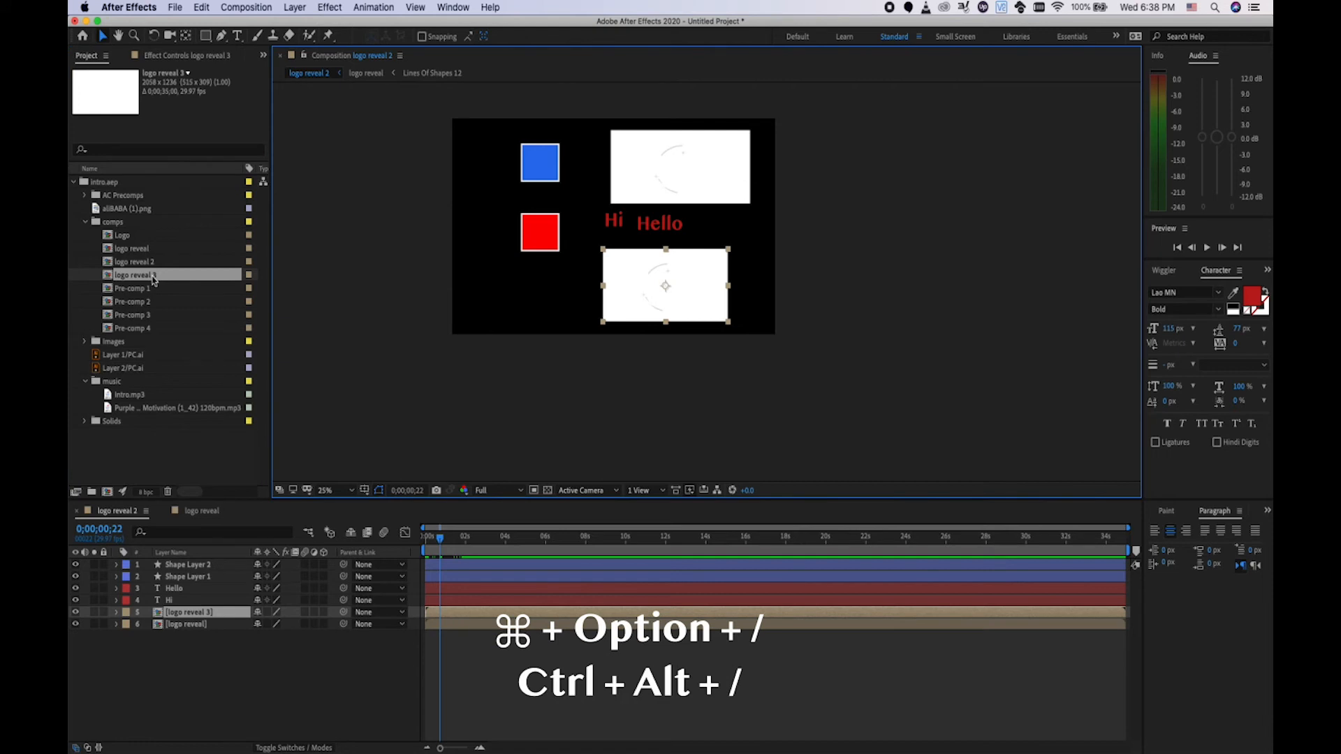
{"action": "left_click", "coordinate": [153, 279]}
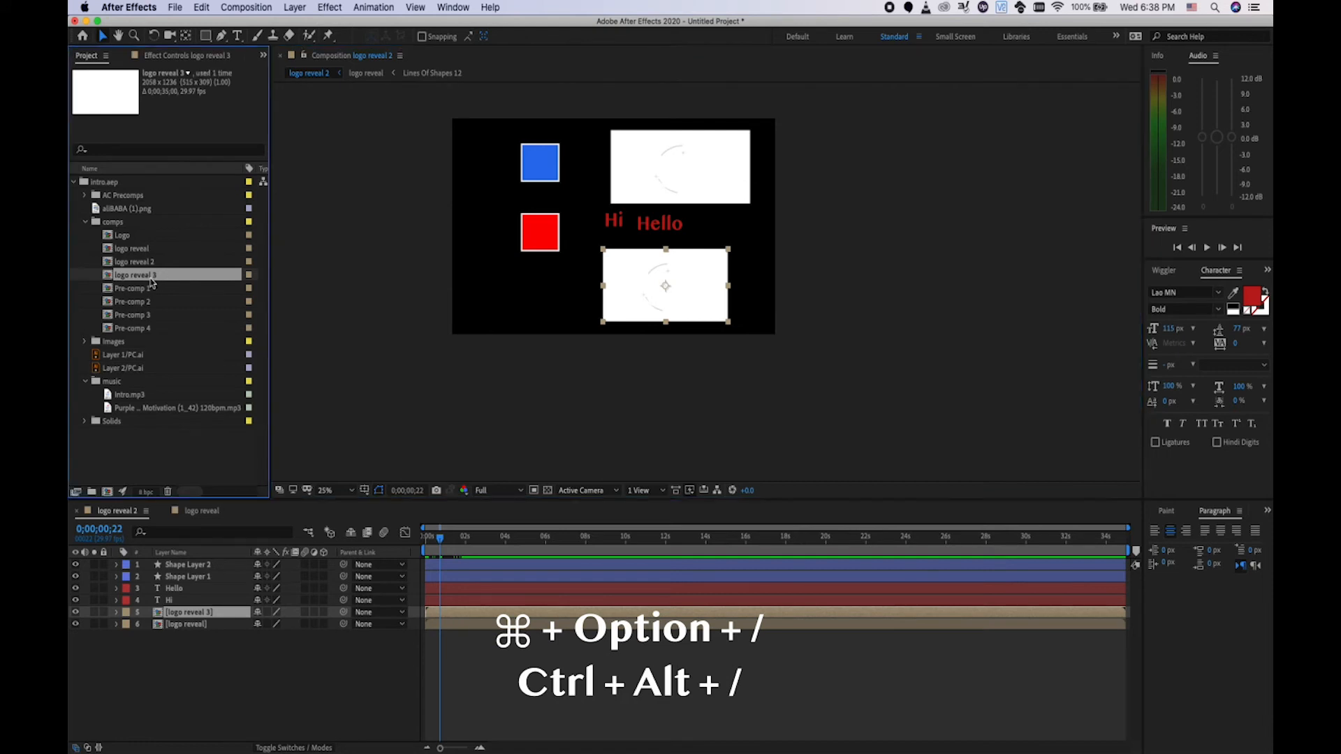
{"action": "left_click", "coordinate": [206, 614]}
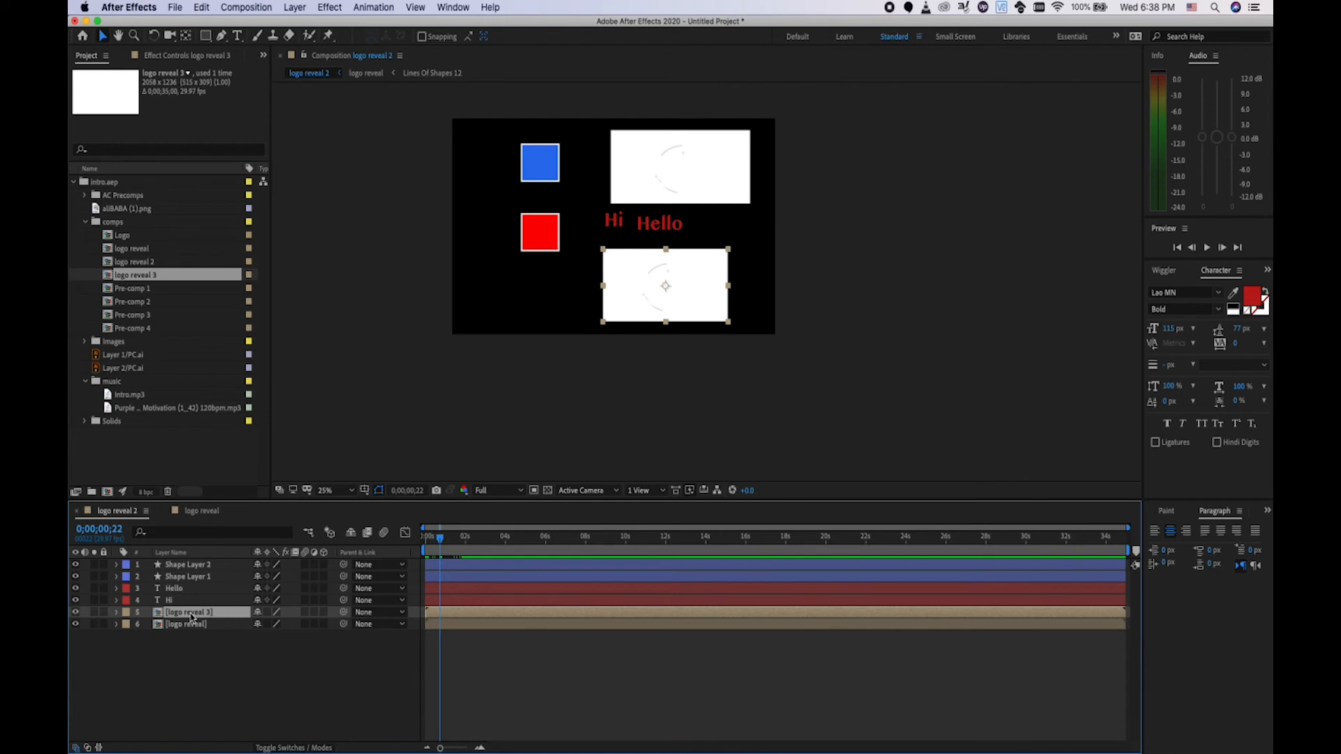
Make Logo.png visible in logo reveal 3, then scrub logo reveal 2 to confirm the lower reveal shows it.
{"action": "double_click", "coordinate": [192, 616]}
{"action": "left_click", "coordinate": [189, 589]}
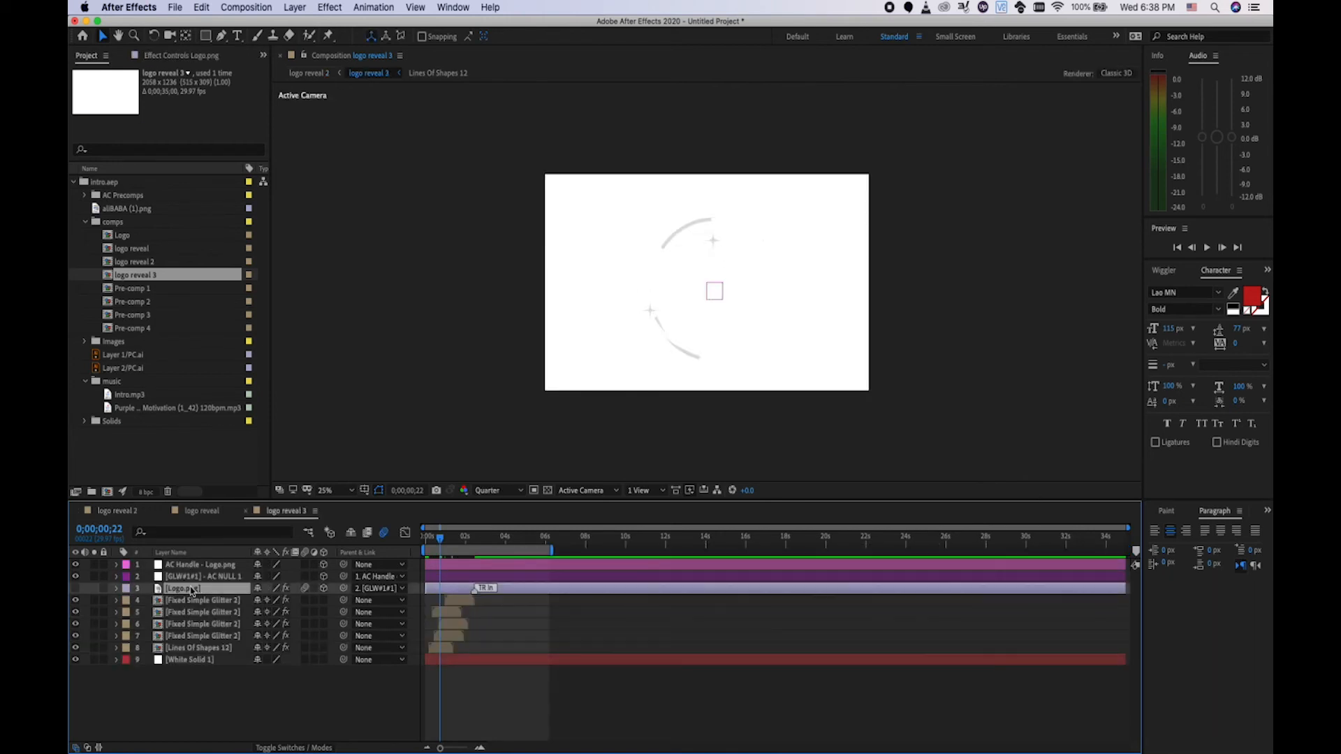
{"action": "left_click", "coordinate": [76, 588]}
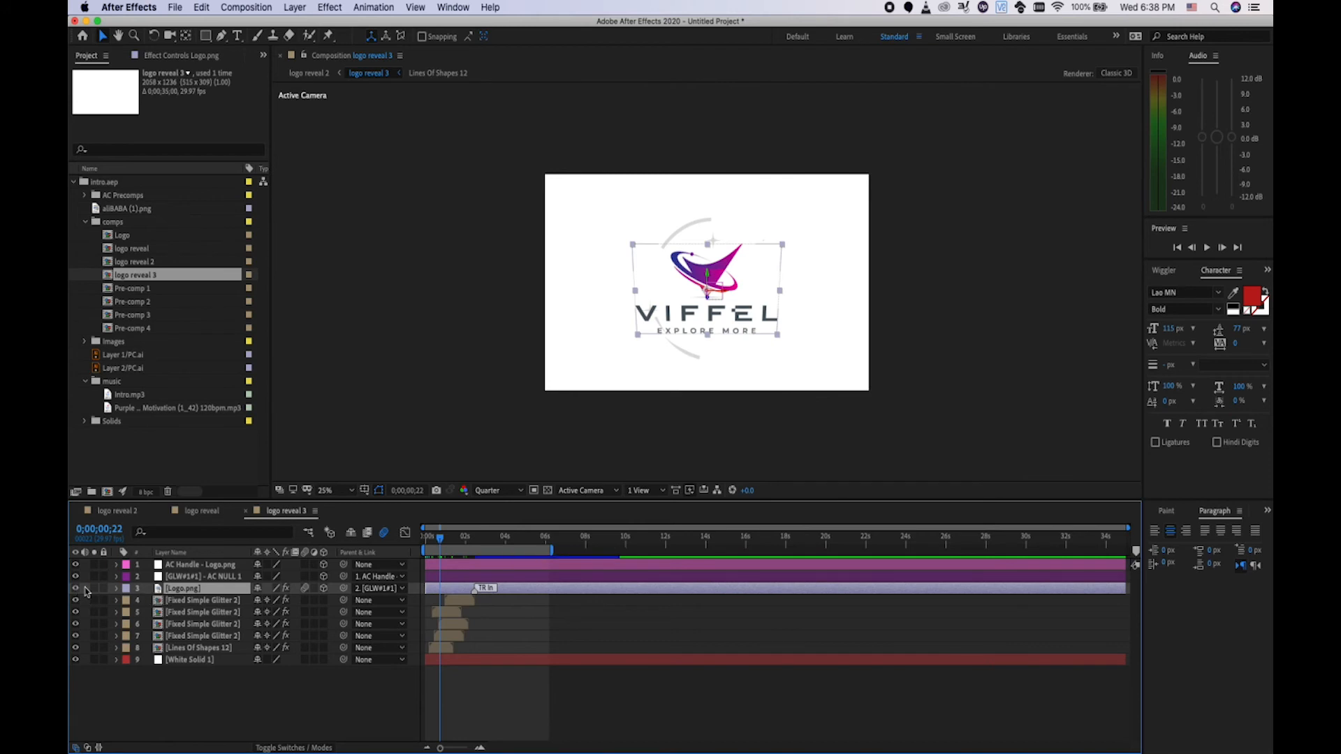
{"action": "left_click", "coordinate": [127, 516]}
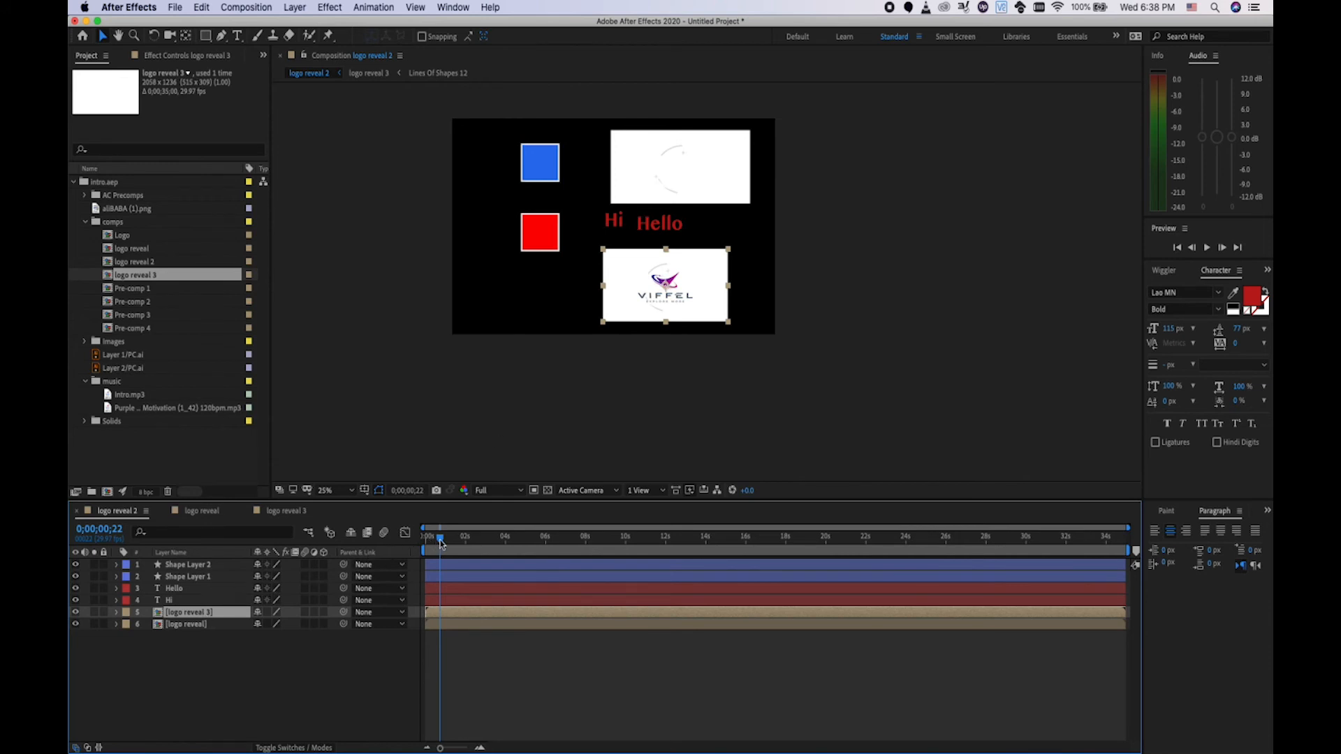
{"action": "left_click_drag", "start_coordinate": [441, 544], "coordinate": [437, 542]}
{"action": "left_click", "coordinate": [202, 624]}
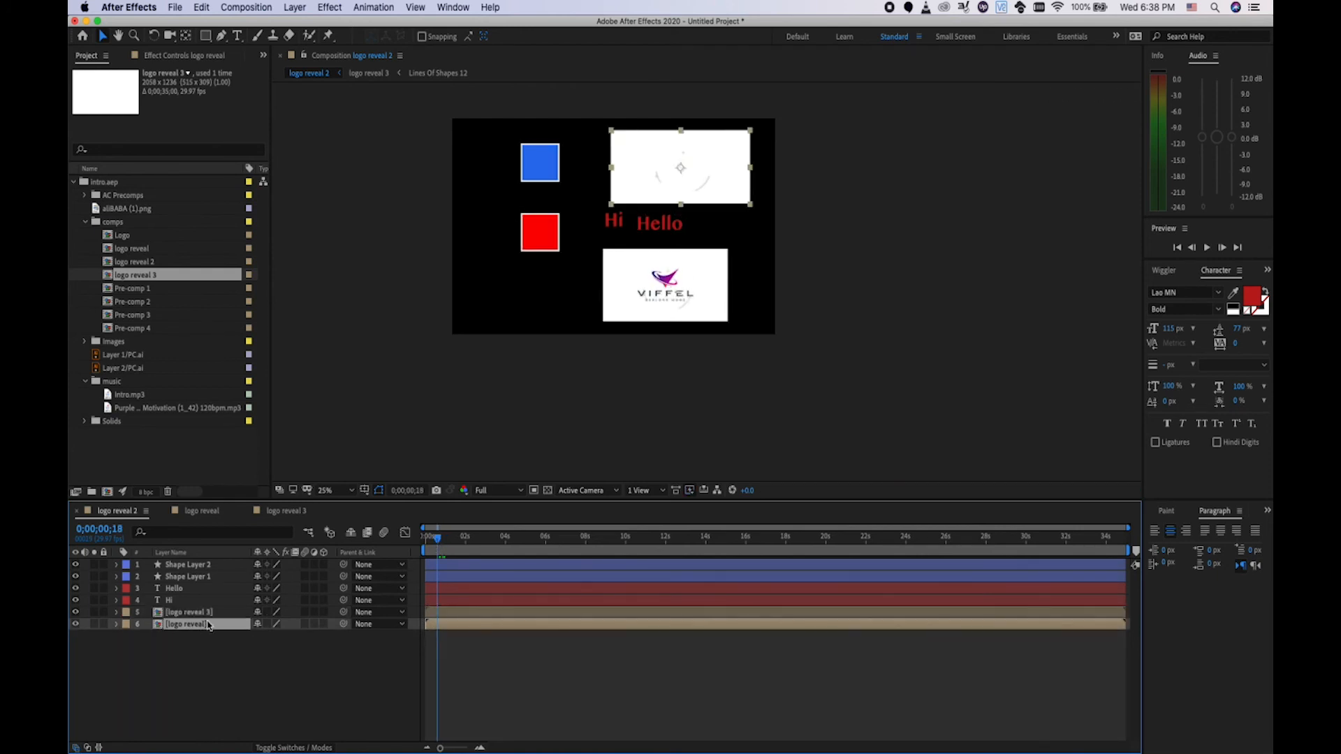
{"action": "left_click", "coordinate": [210, 613]}
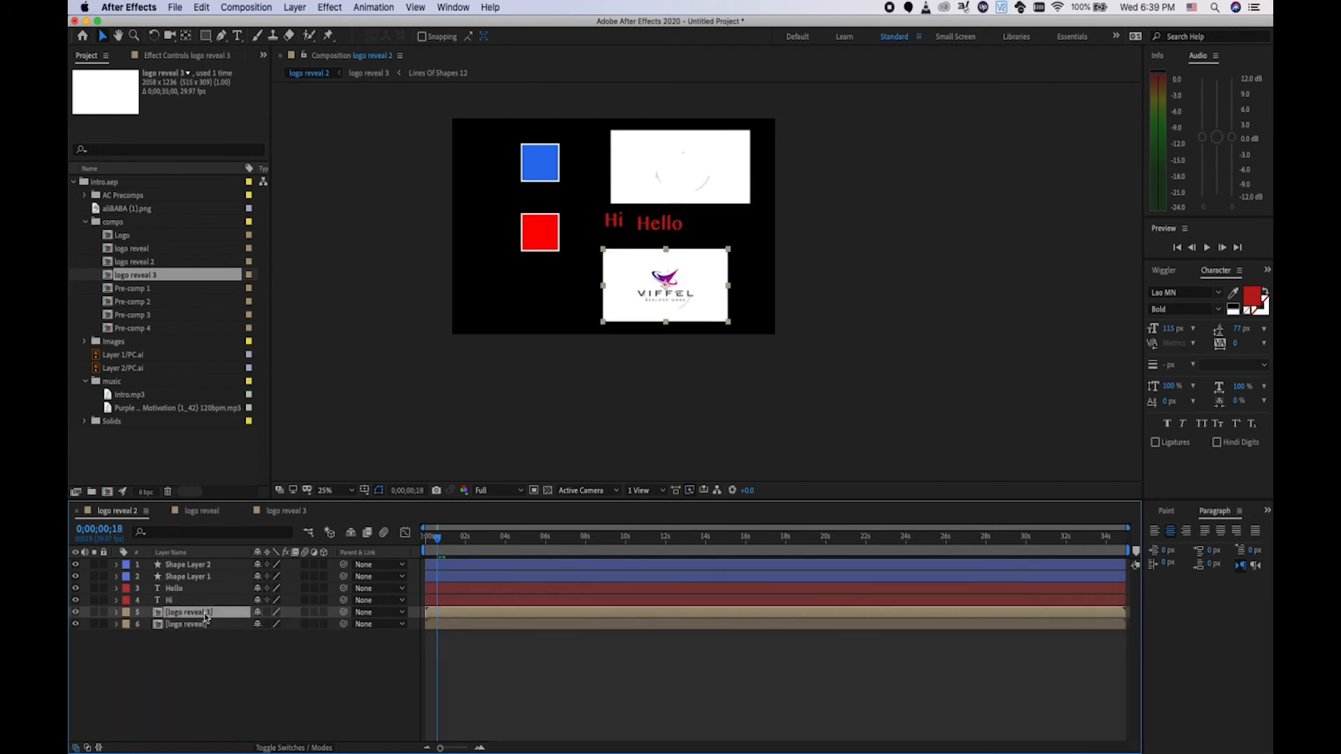
Inside logo reveal 3, inspect the Fixed Simple Glitter layers 4–6 and White Solid 1.
{"action": "double_click", "coordinate": [204, 613]}
{"action": "left_click", "coordinate": [207, 614]}
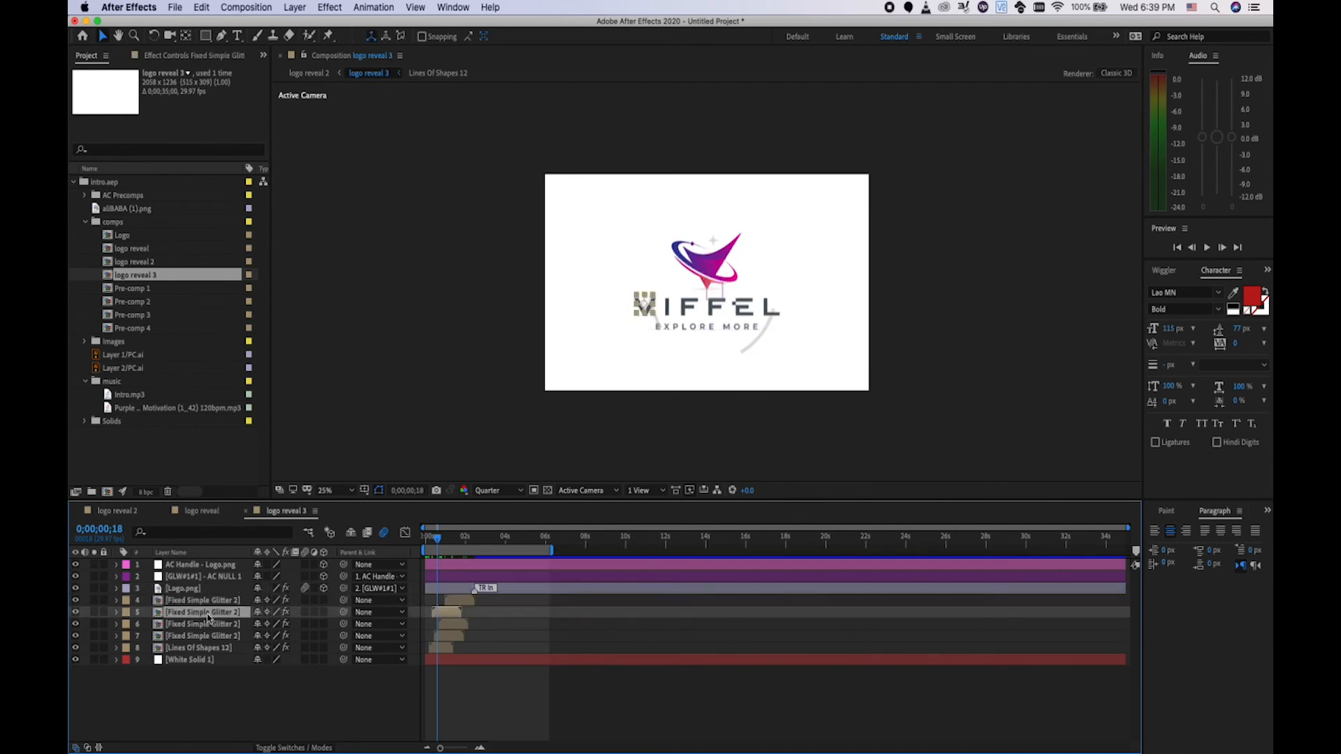
{"action": "left_click", "coordinate": [210, 625]}
{"action": "left_click", "coordinate": [207, 602]}
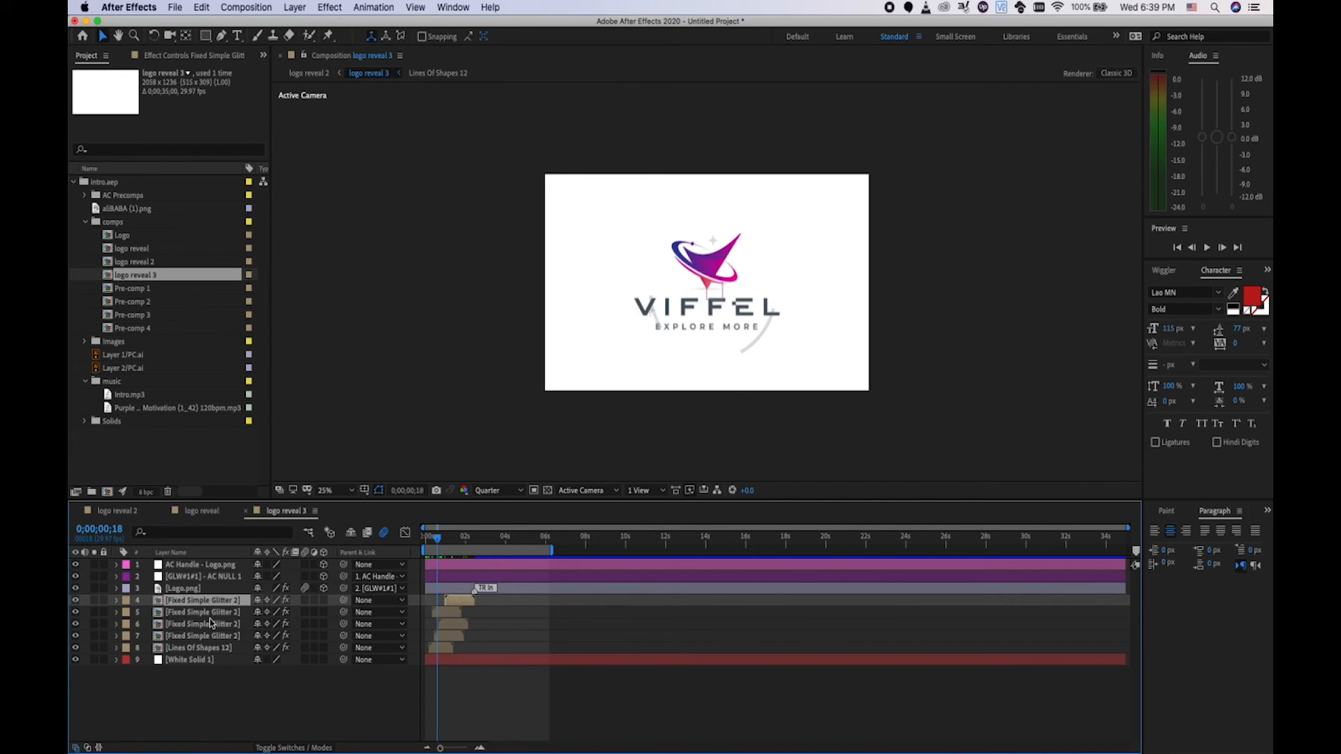
{"action": "left_click", "coordinate": [210, 636]}
{"action": "left_click", "coordinate": [213, 659]}
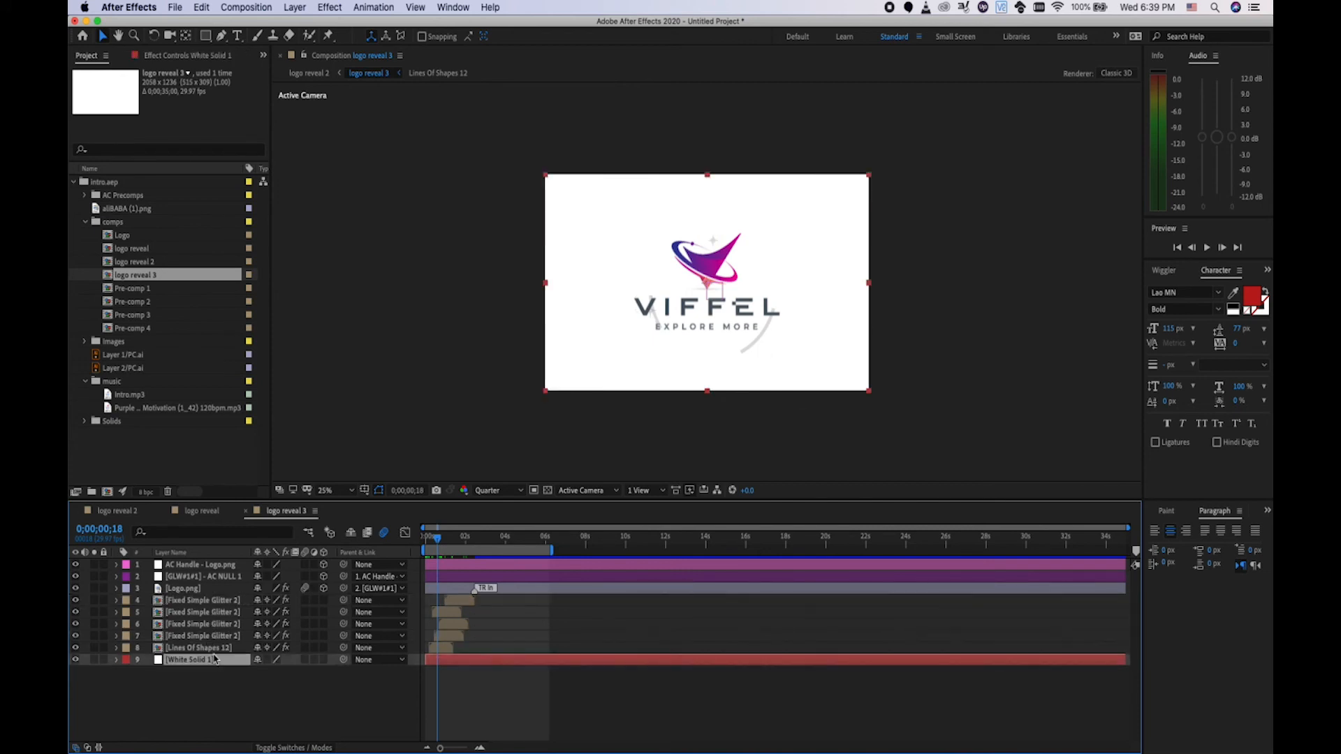
{"action": "left_click", "coordinate": [221, 625]}
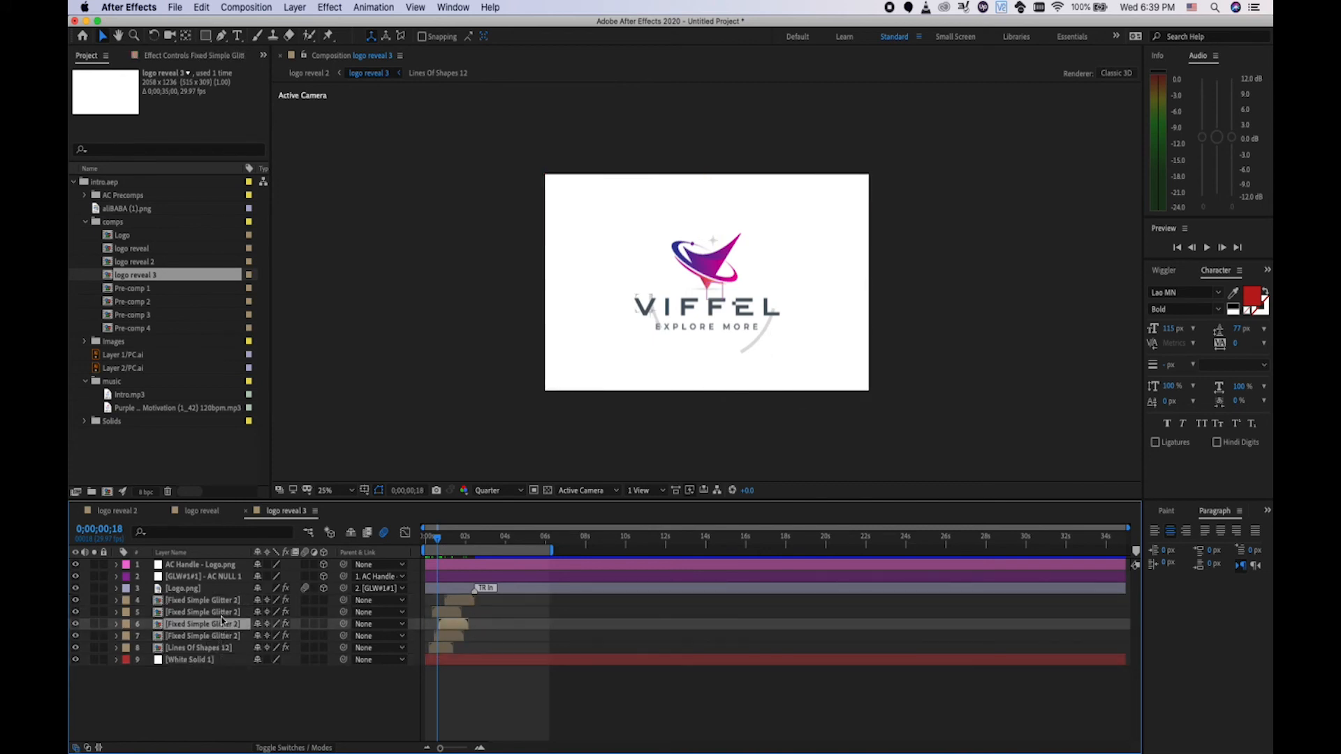
{"action": "left_click", "coordinate": [221, 615]}
{"action": "left_click", "coordinate": [222, 600]}
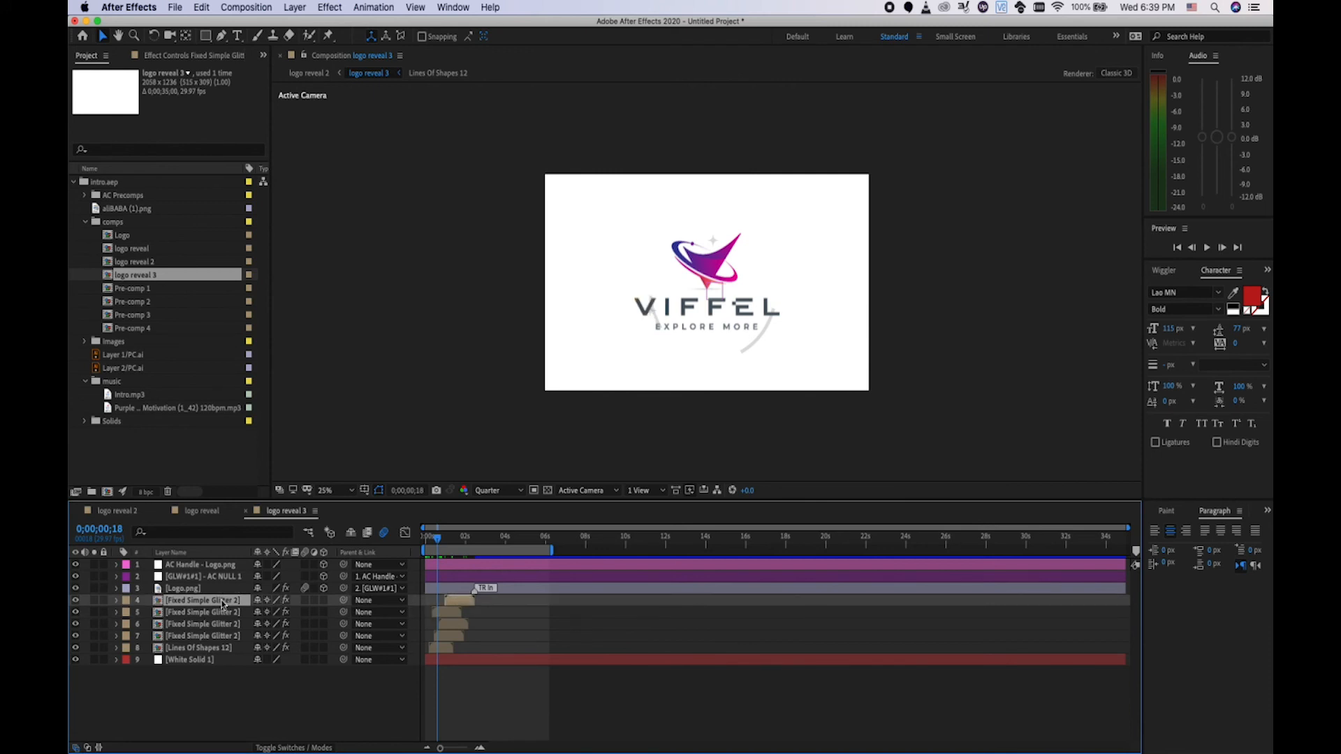
Reveal layer 4's source in the Project and duplicate Fixed Simple Glitter 2 into Fixed Simple Glitter 3.
{"action": "right_click", "coordinate": [223, 599]}
{"action": "mouse_move", "coordinate": [323, 646]}
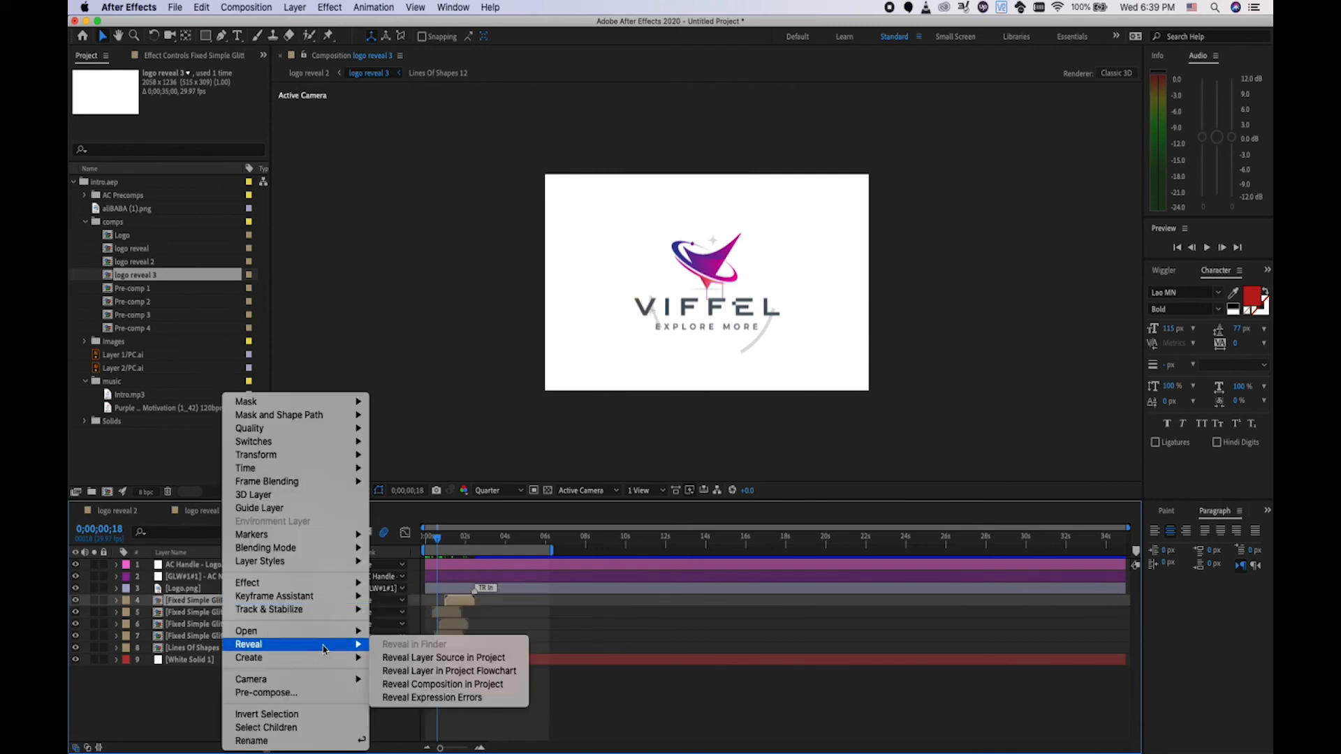
{"action": "left_click", "coordinate": [403, 659]}
{"action": "key", "text": "super+d"}
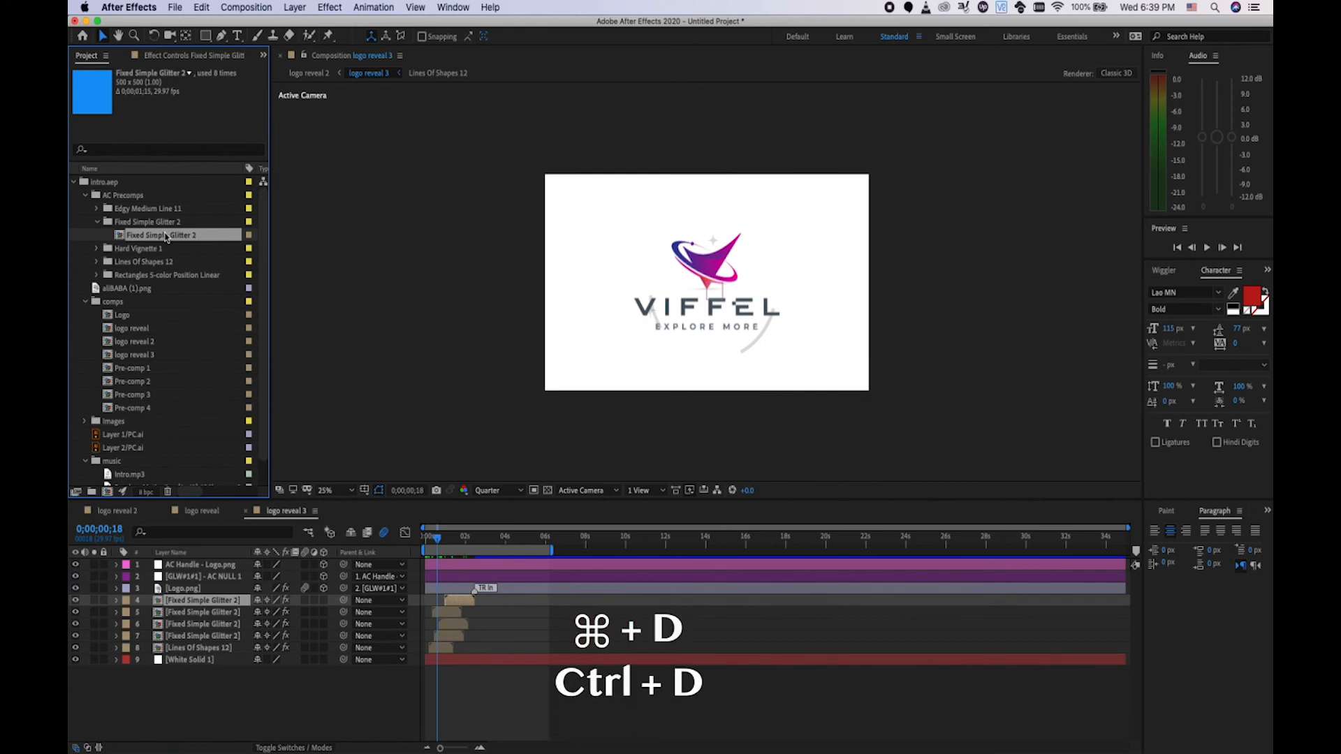
{"action": "key", "text": "super+d"}
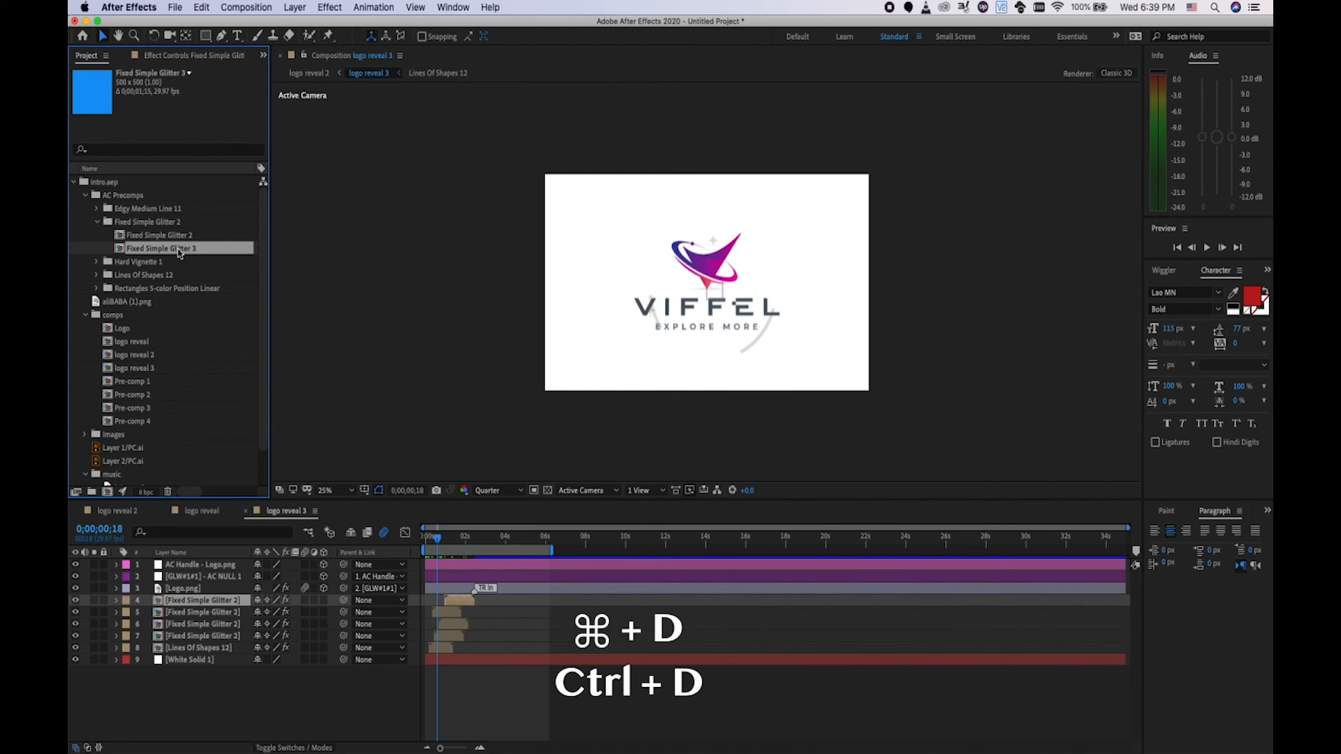
{"action": "left_click", "coordinate": [193, 602]}
{"action": "left_click", "coordinate": [189, 250]}
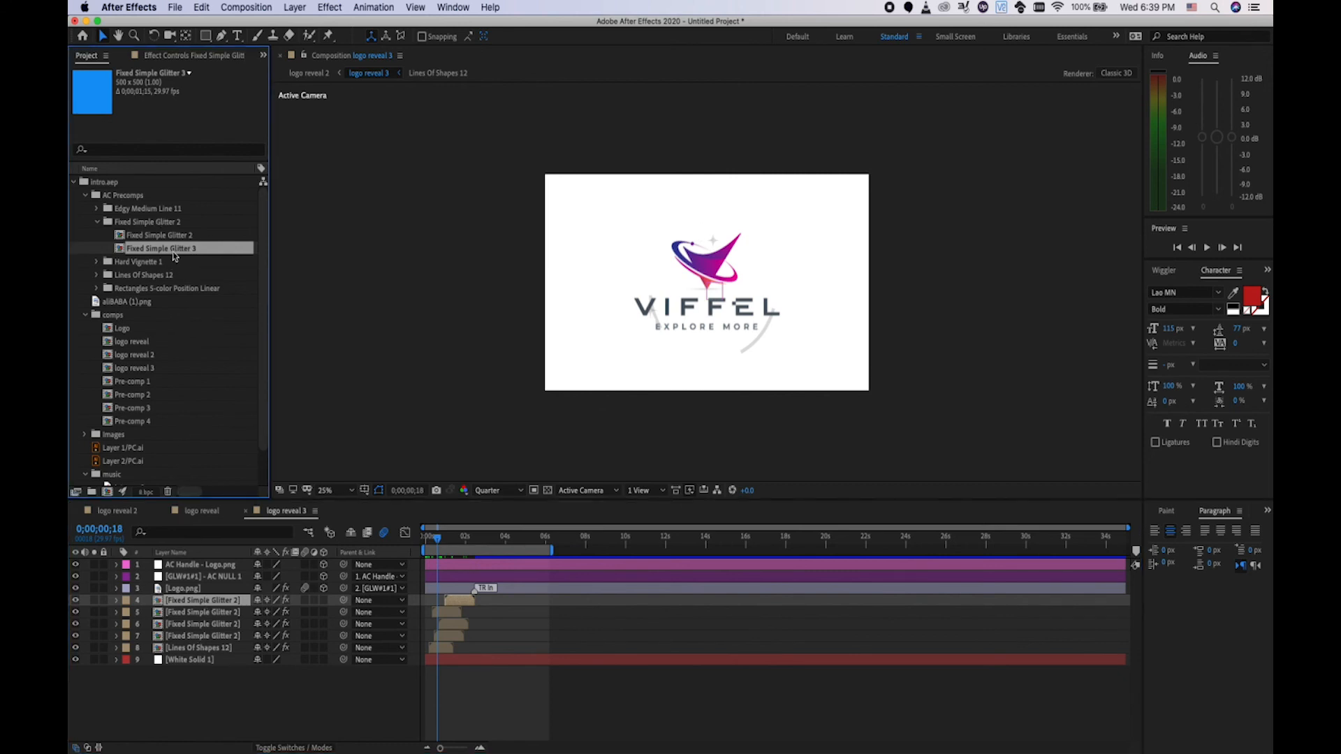
Put Fixed Simple Glitter 3 on layer 4, move it up-right at 0;00;01;10, then preview logo reveal 2.
{"action": "key", "text": "super+alt+slash"}
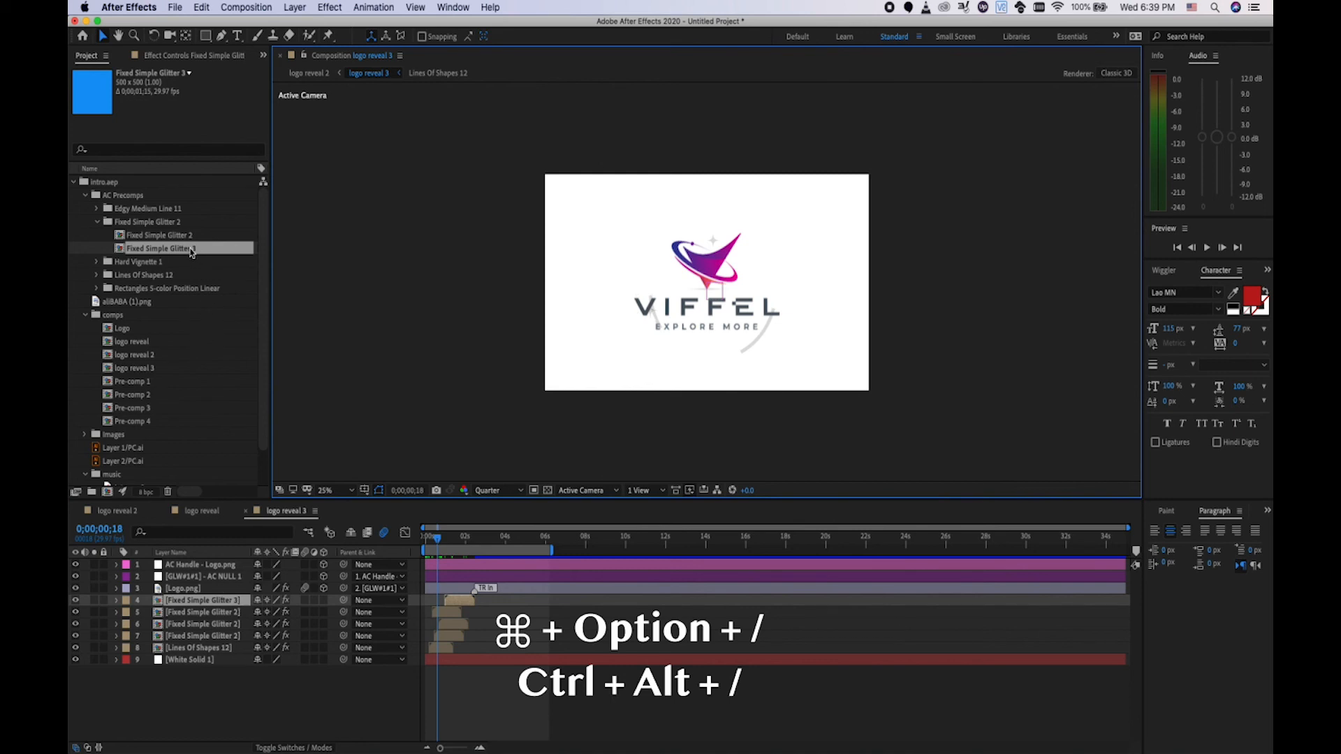
{"action": "left_click", "coordinate": [435, 540]}
{"action": "left_click_drag", "start_coordinate": [435, 540], "coordinate": [452, 543]}
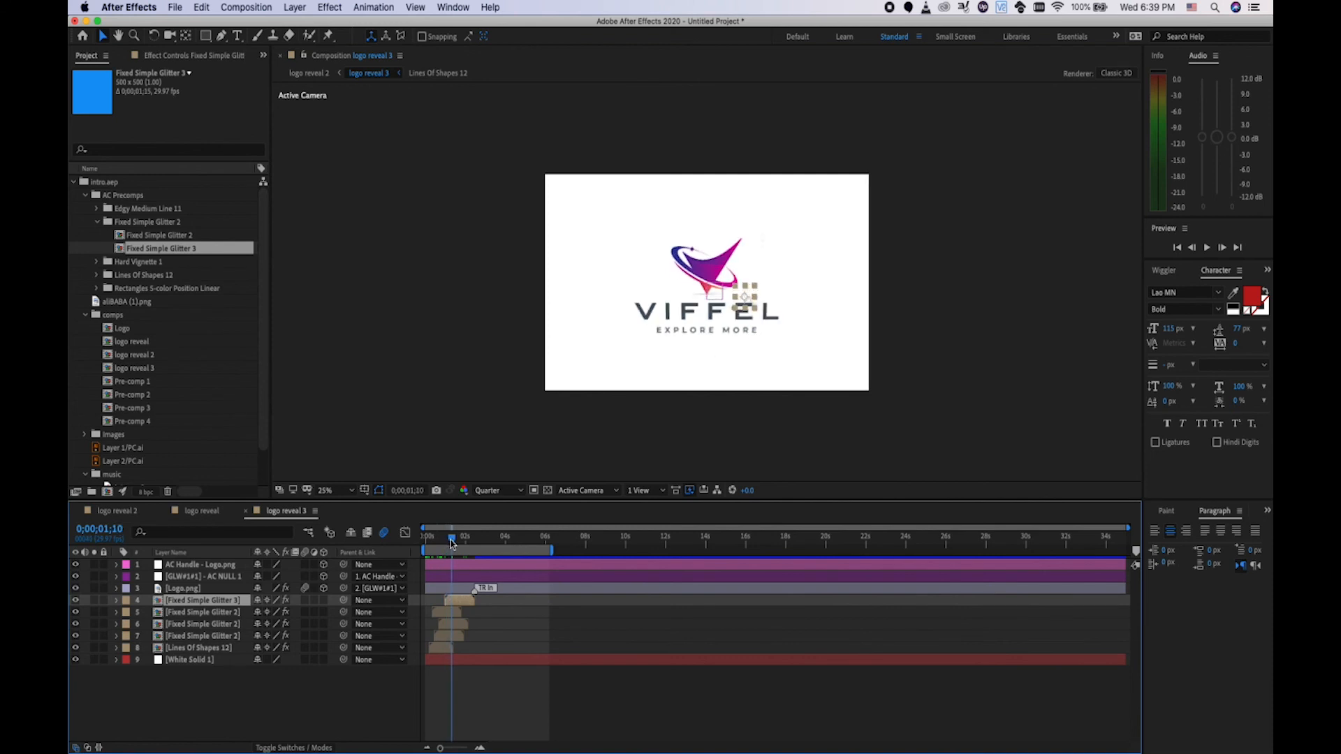
{"action": "left_click", "coordinate": [757, 296]}
{"action": "left_click_drag", "start_coordinate": [757, 297], "coordinate": [796, 268]}
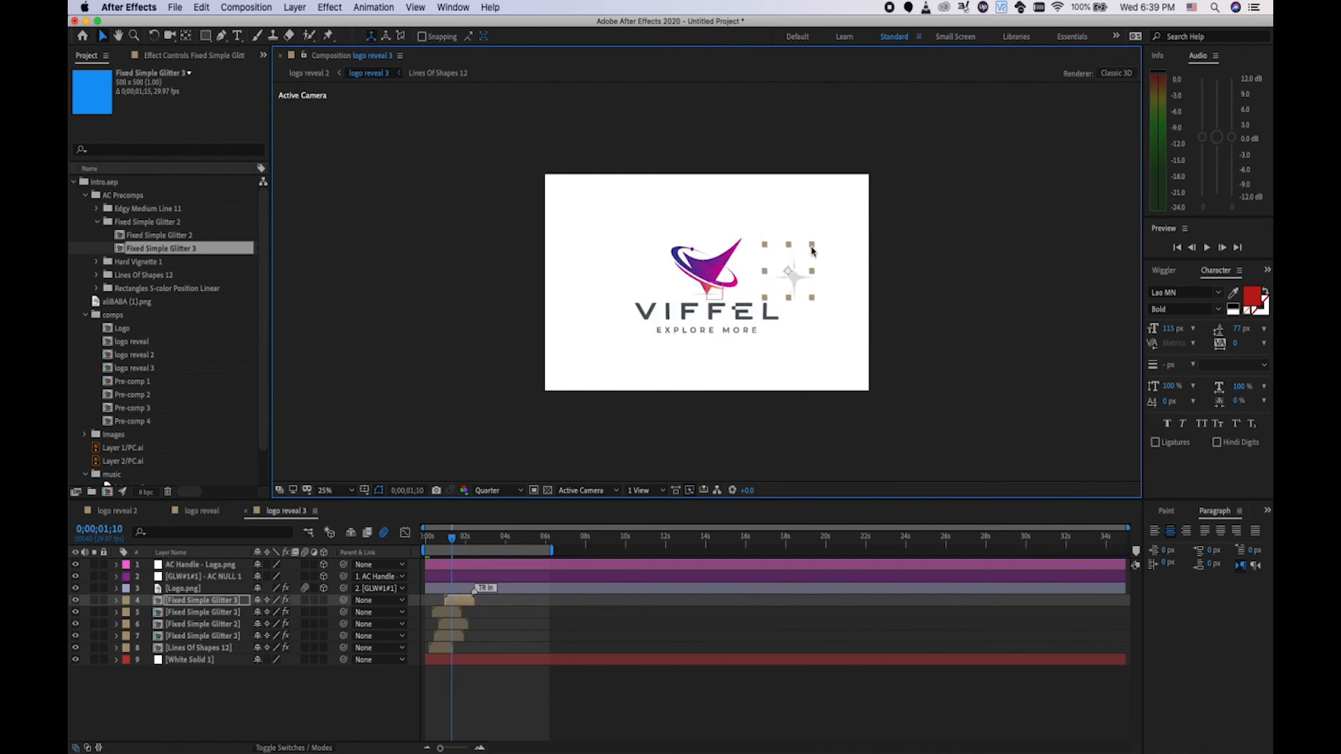
{"action": "left_click", "coordinate": [132, 512]}
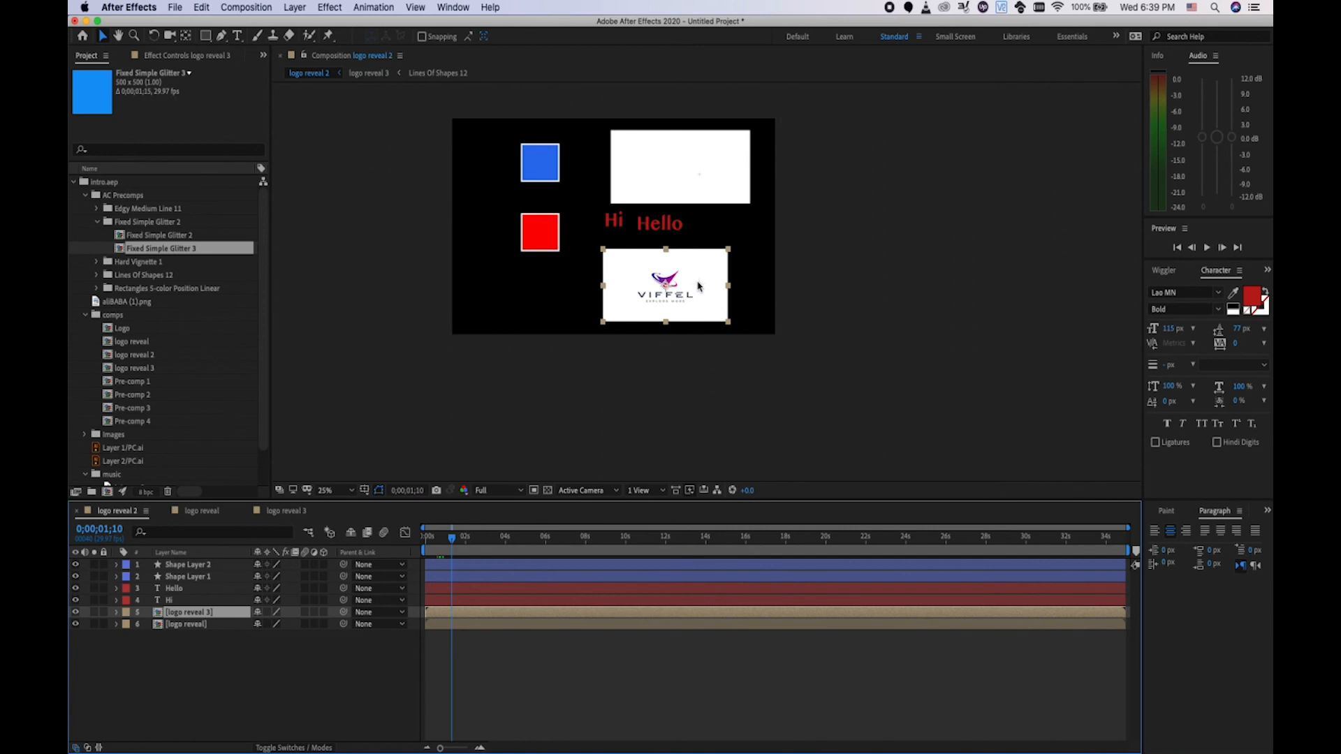
{"action": "left_click_drag", "start_coordinate": [453, 541], "coordinate": [459, 541]}
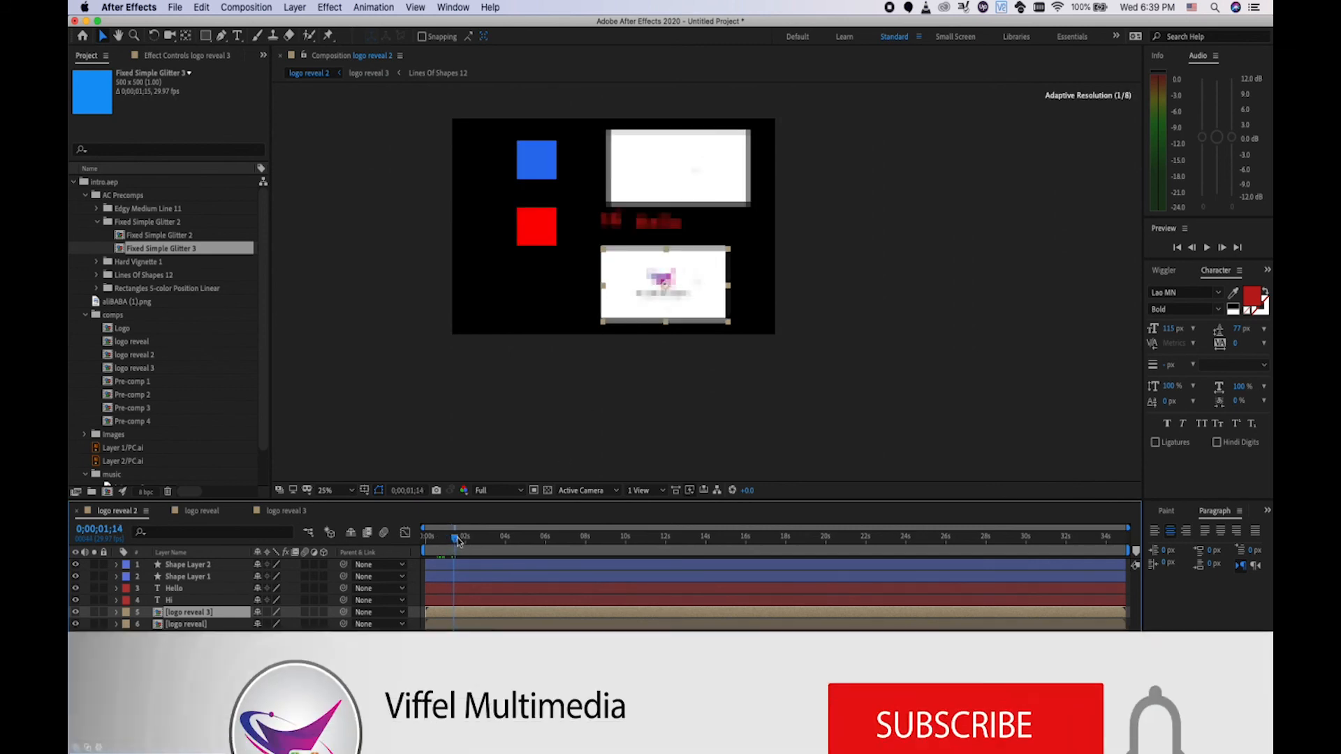